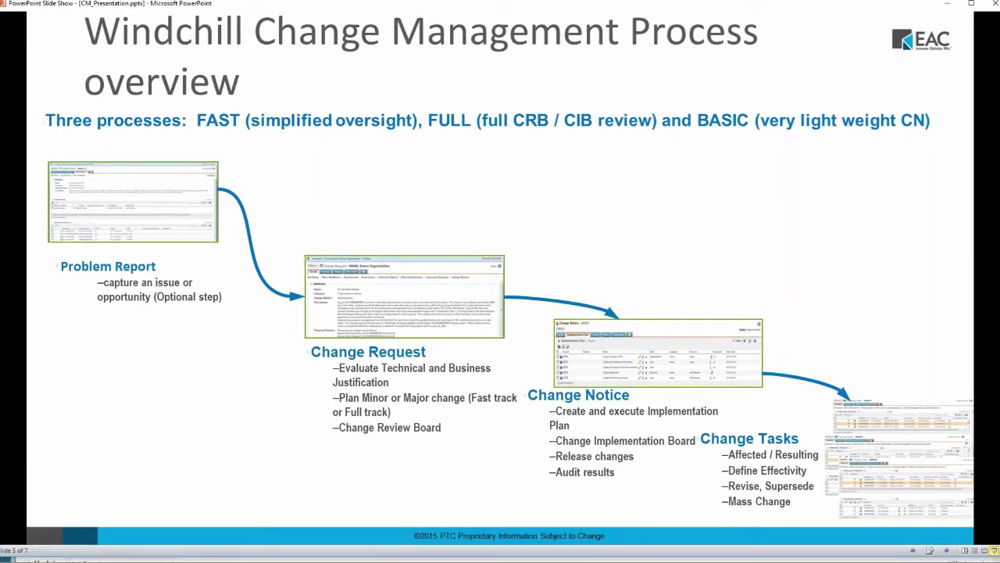
Show the Change Request Process slide, then leave the slide show for the Windchill My Tasks page
key("Right")
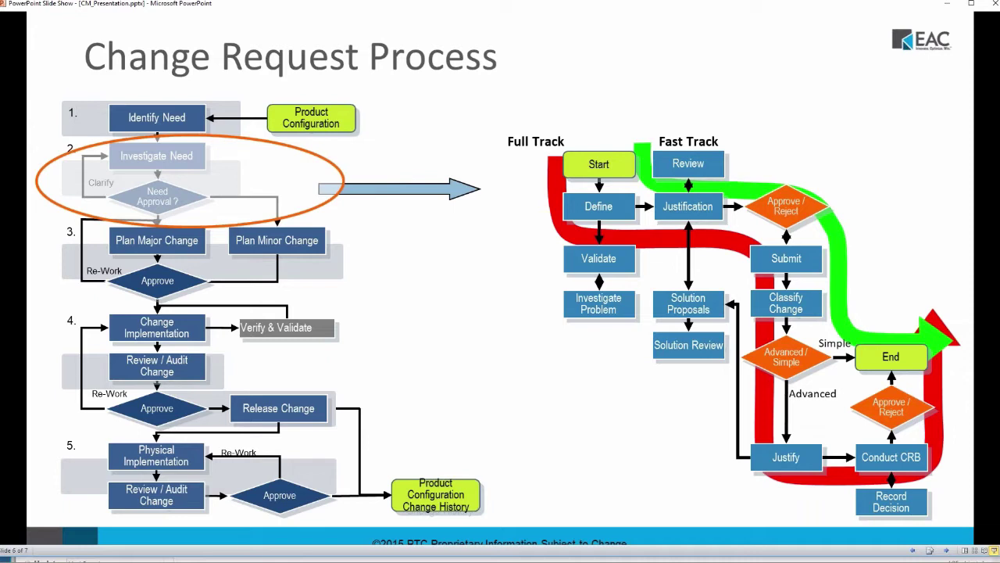
key("alt+Tab")
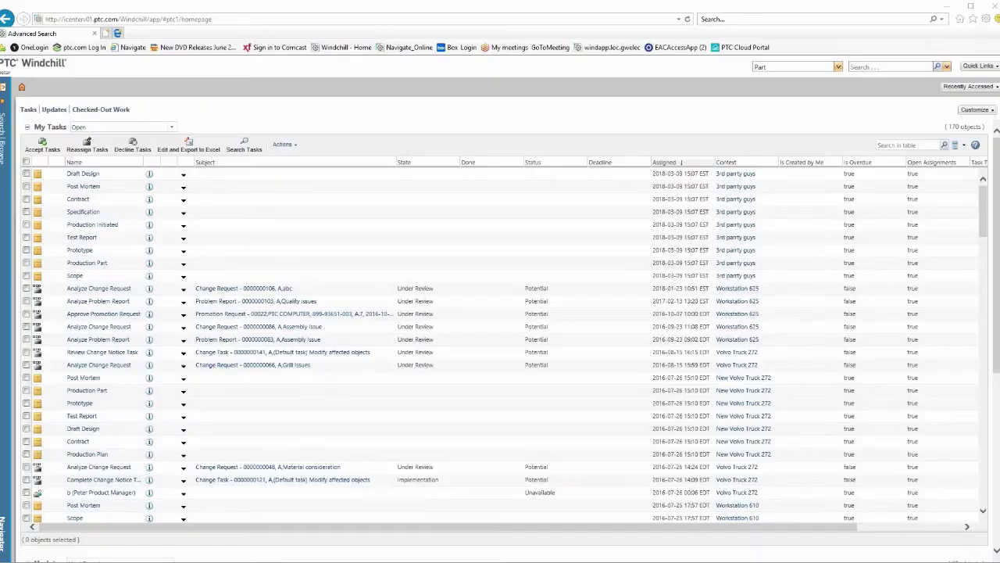
Run an advanced search for CAD Documents with keyword *fan, returning 17 matches
left_click(3, 121)
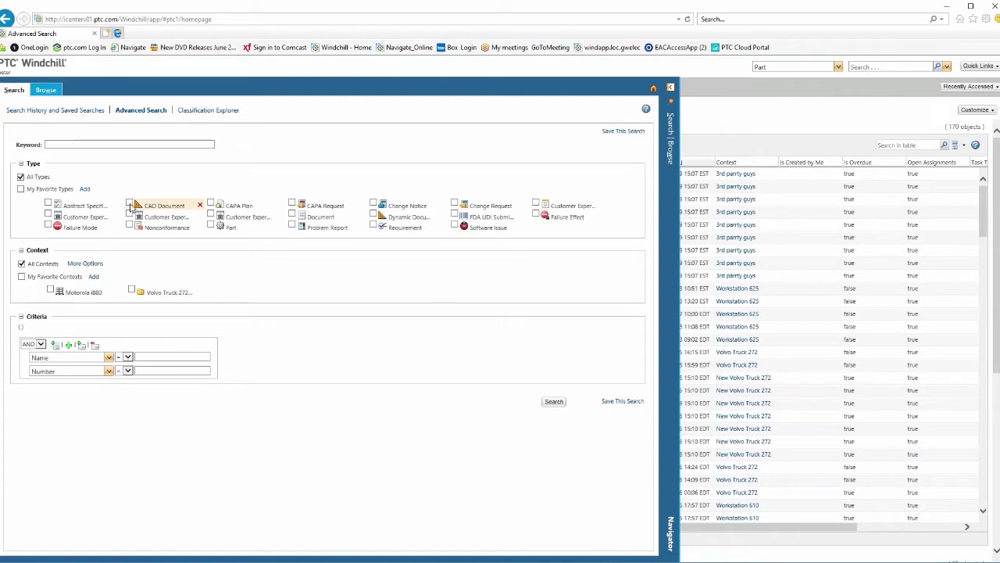
left_click(74, 143)
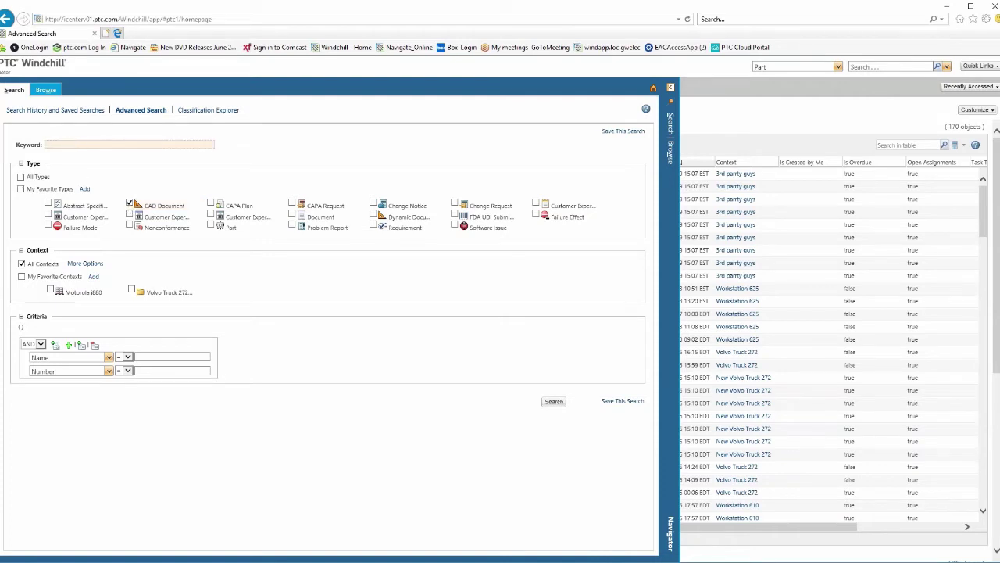
type("*fan*")
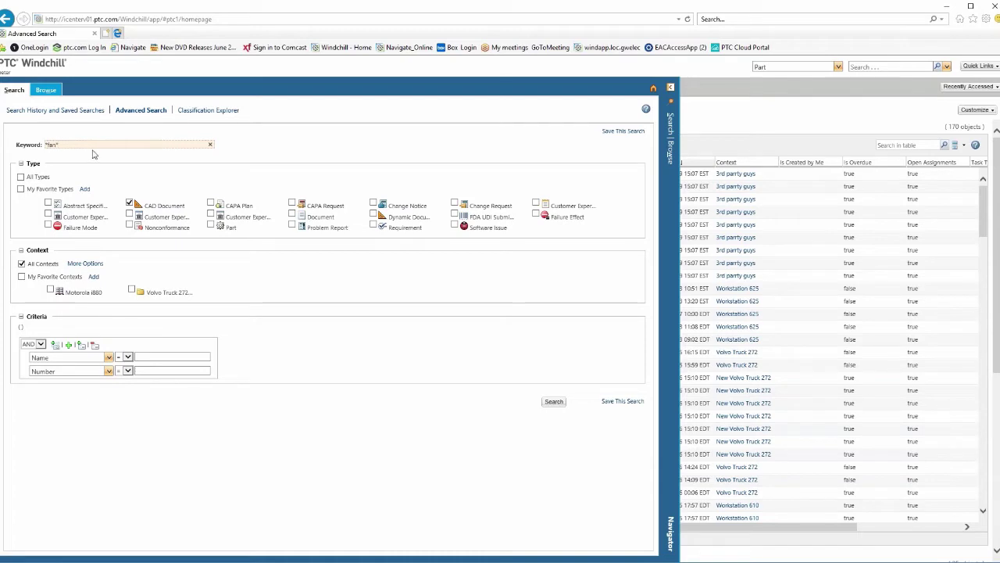
left_click(553, 402)
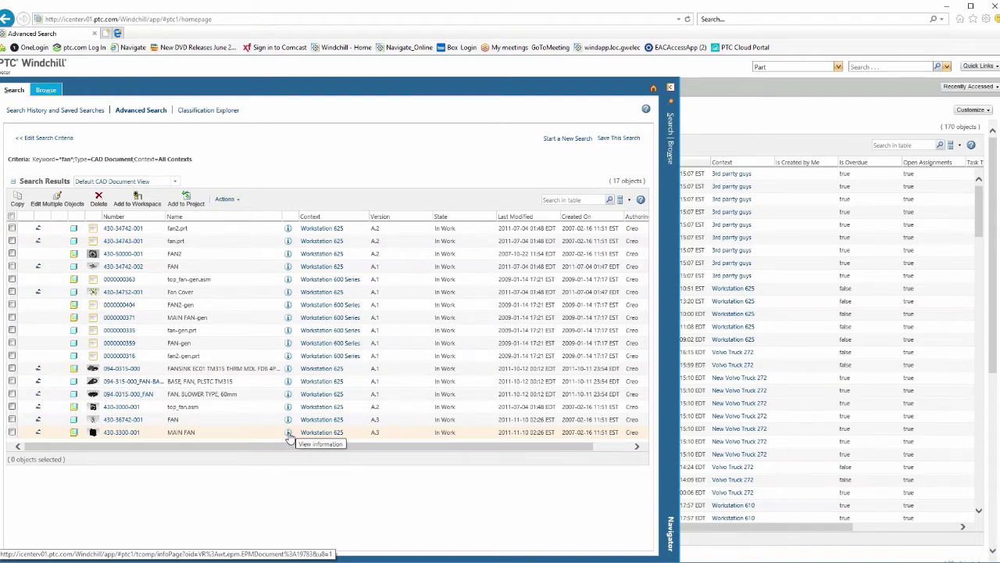
left_click(289, 434)
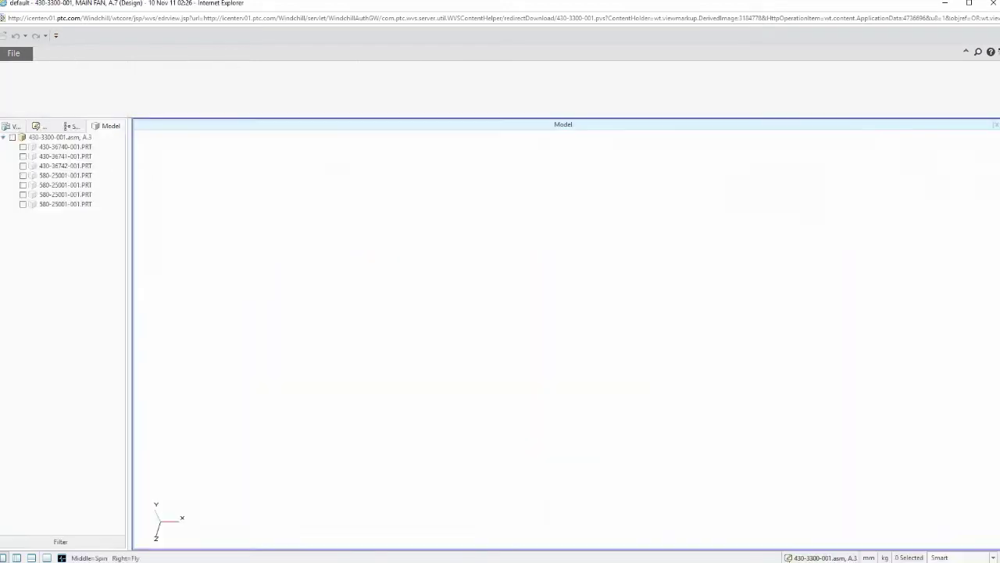
Display all parts of the fan assembly and rotate it to an oblique view
left_click(12, 138)
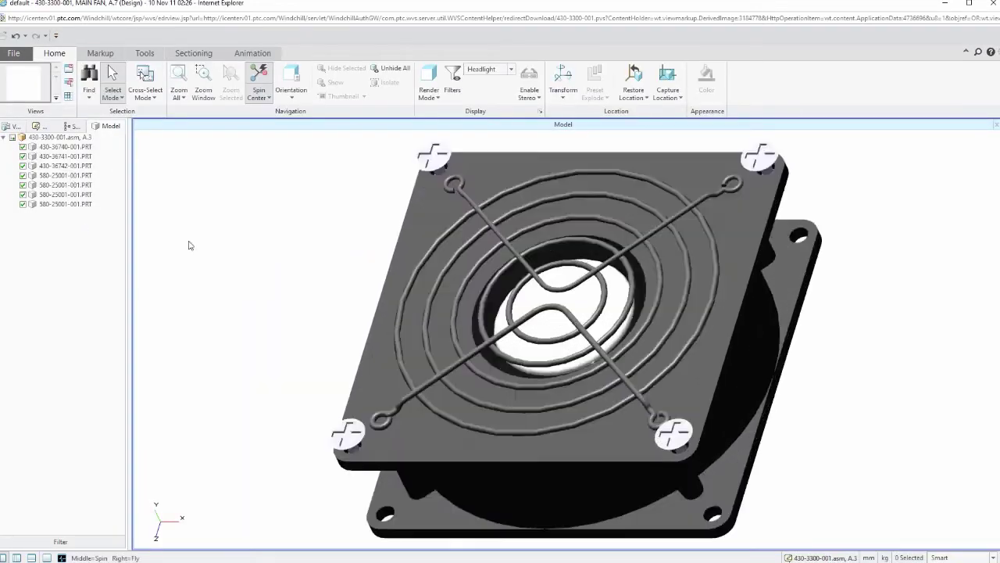
middle_click_drag(461, 371, 563, 353)
scroll(686, 354, "up", 2)
middle_click_drag(663, 351, 575, 365)
Transform the housing and fan blades away from the grille so the parts sit apart
left_click(628, 323)
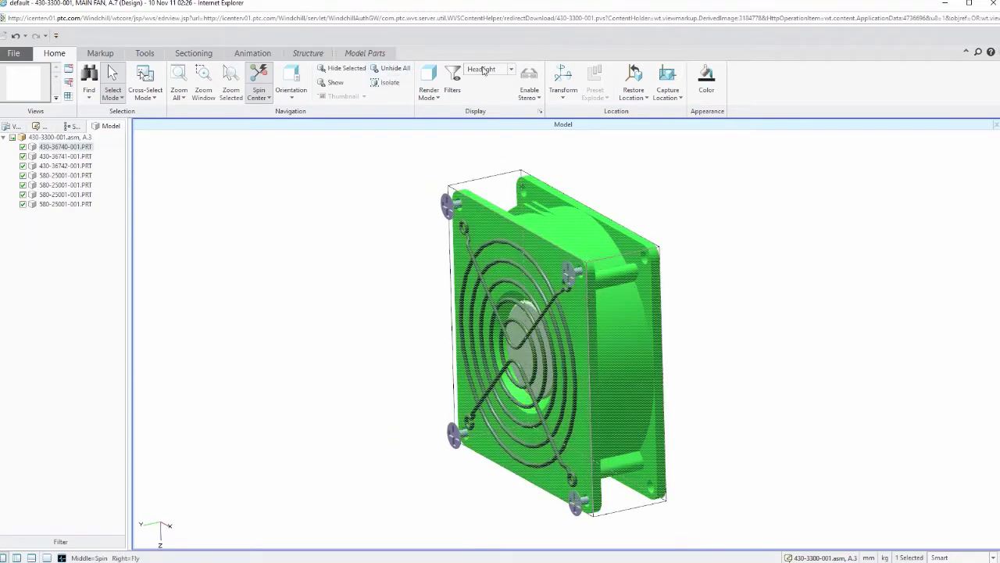
left_click(563, 79)
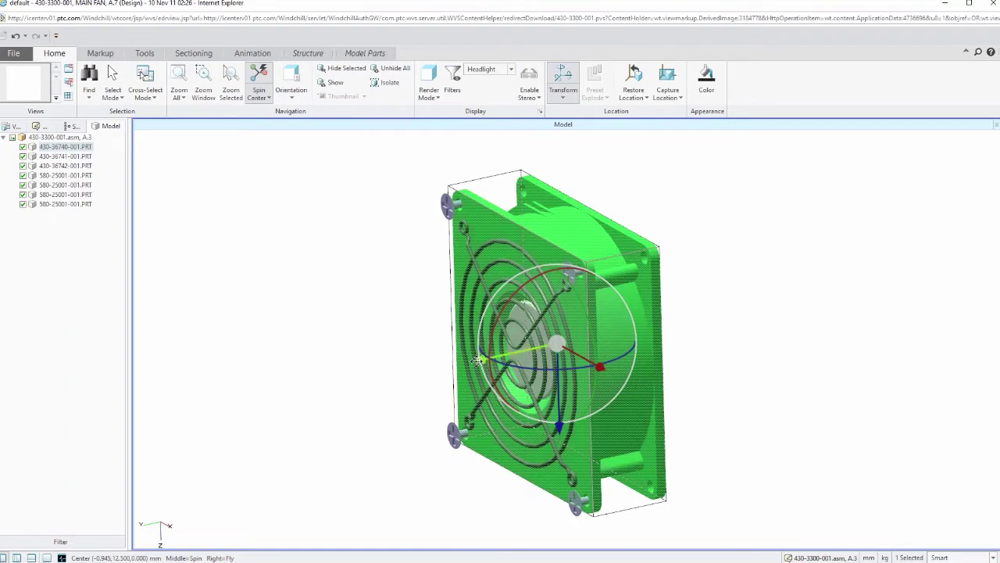
left_click_drag(547, 351, 783, 323)
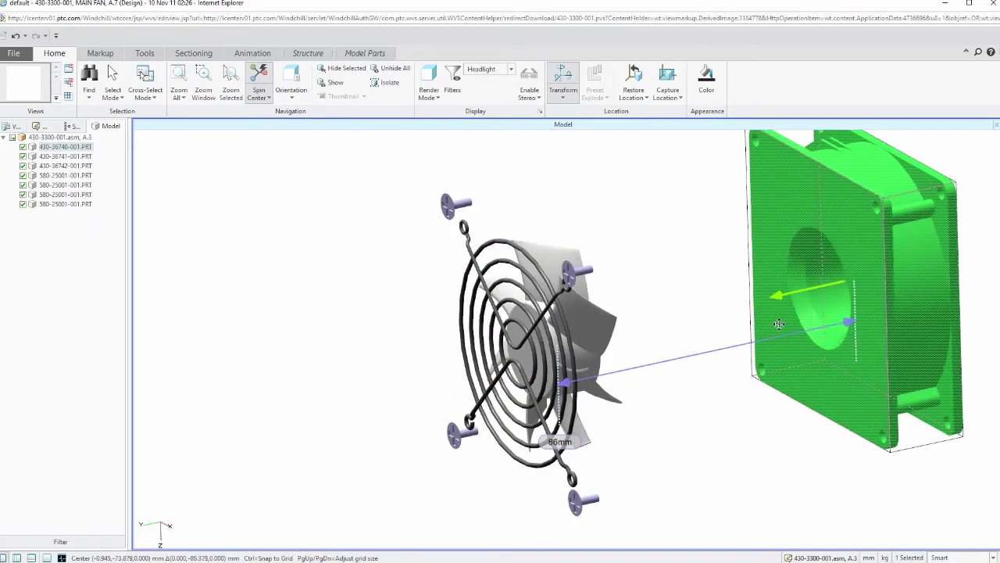
left_click(547, 309)
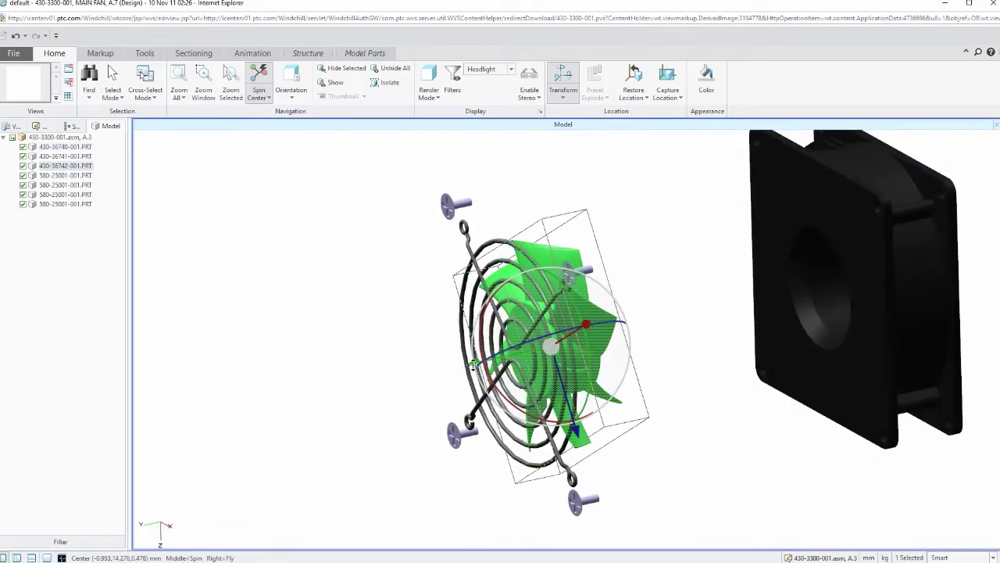
left_click_drag(477, 362, 582, 354)
scroll(279, 391, "down", 2)
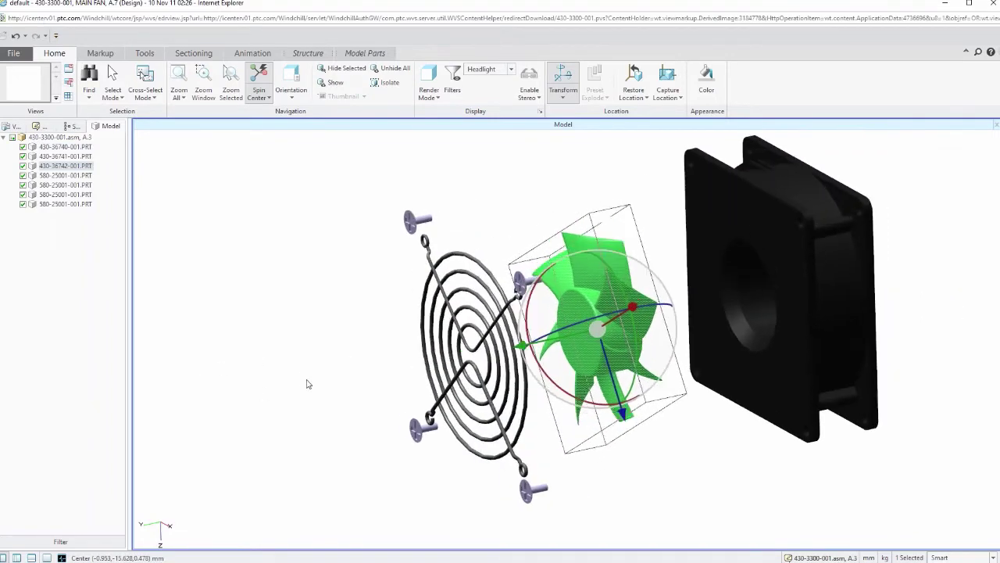
left_click(300, 379)
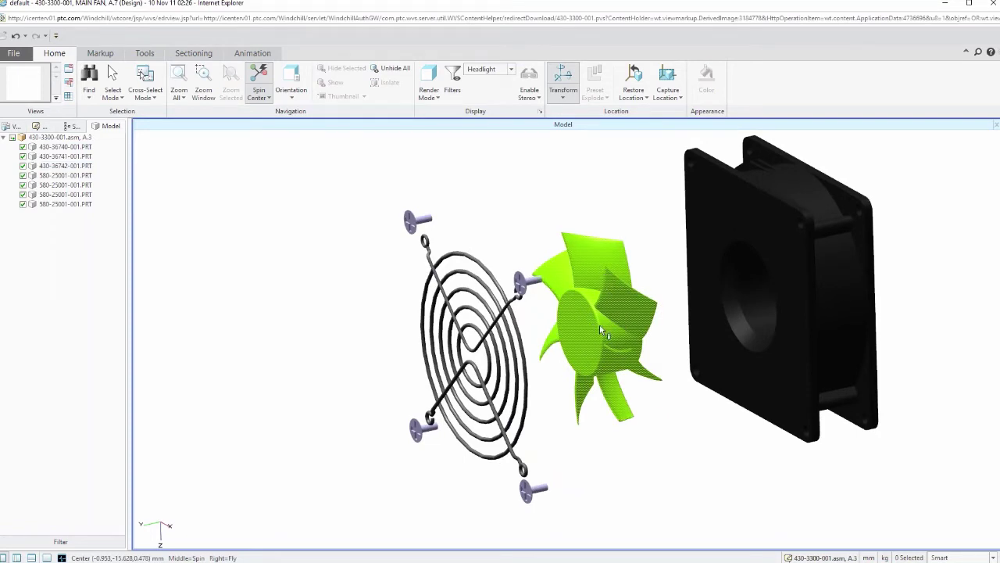
Draw a filled ellipse markup around the fan blades
left_click(114, 54)
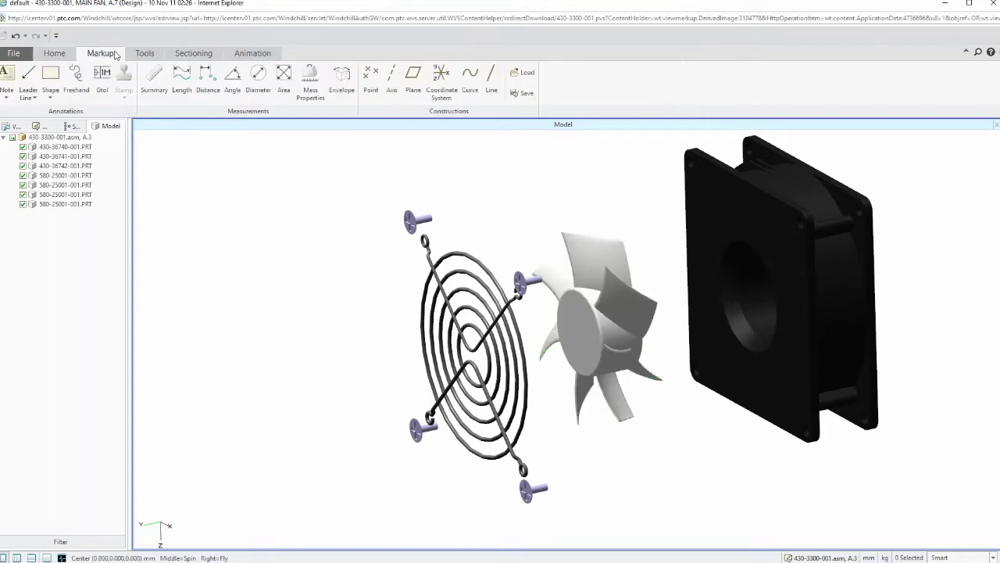
left_click(50, 93)
left_click(52, 133)
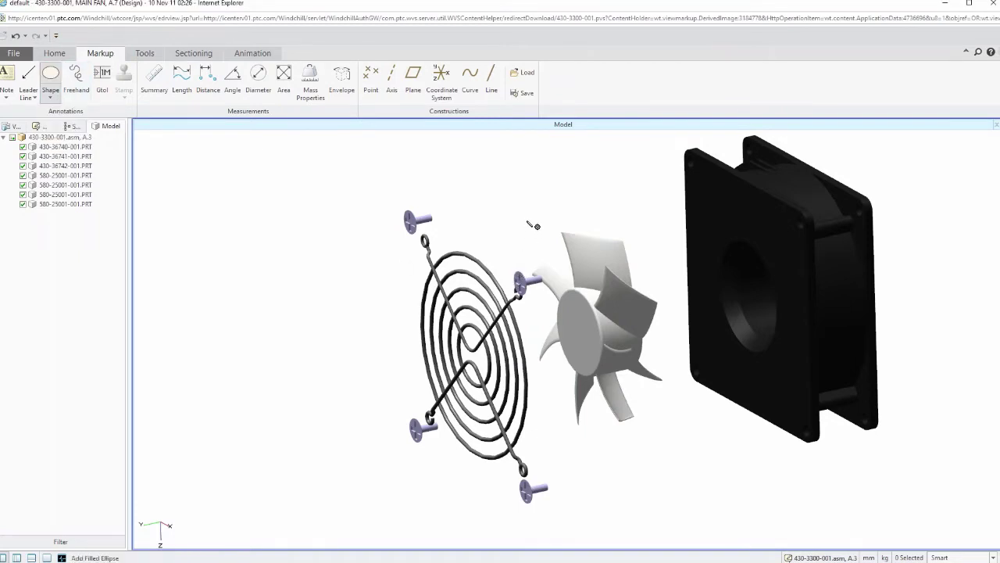
left_click_drag(528, 221, 677, 441)
left_click(260, 176)
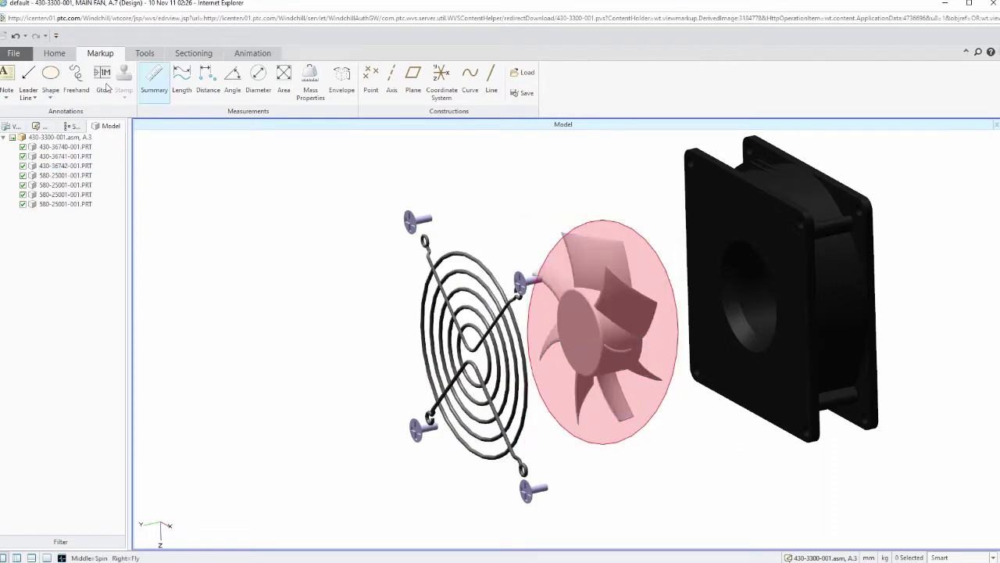
Add a leader note 'Fan make too much noise' on the blades in a larger font
left_click(7, 97)
left_click(32, 123)
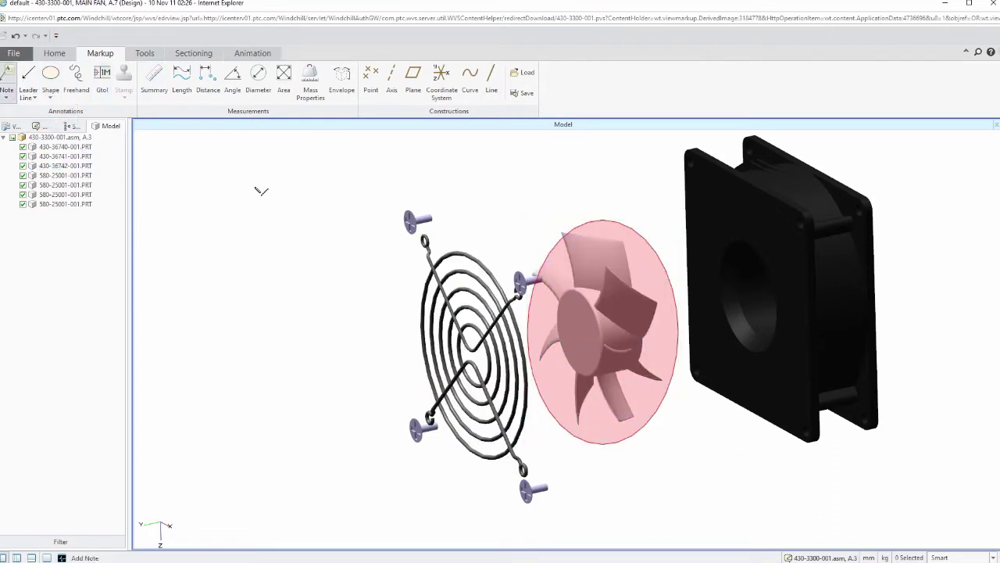
left_click(590, 257)
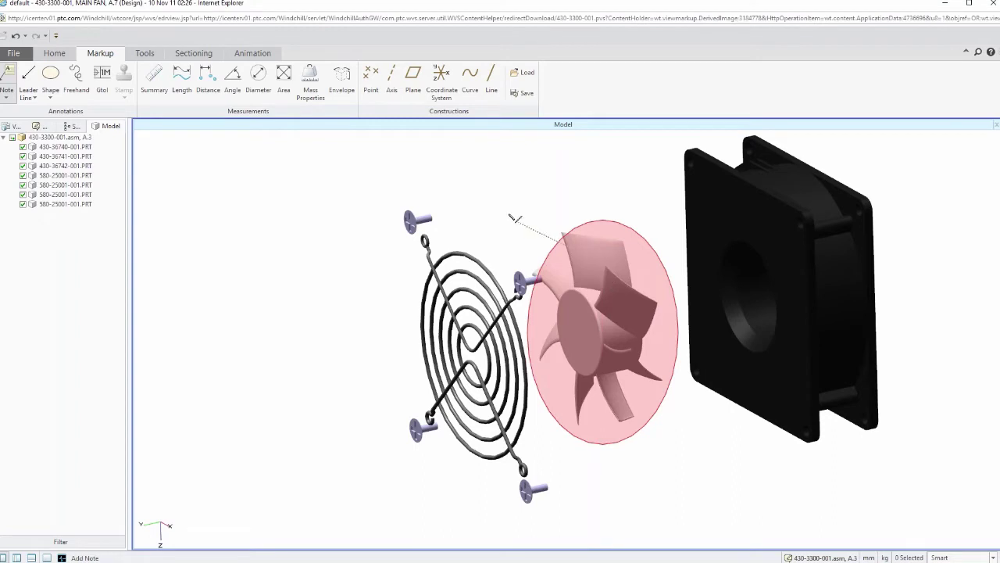
left_click(467, 163)
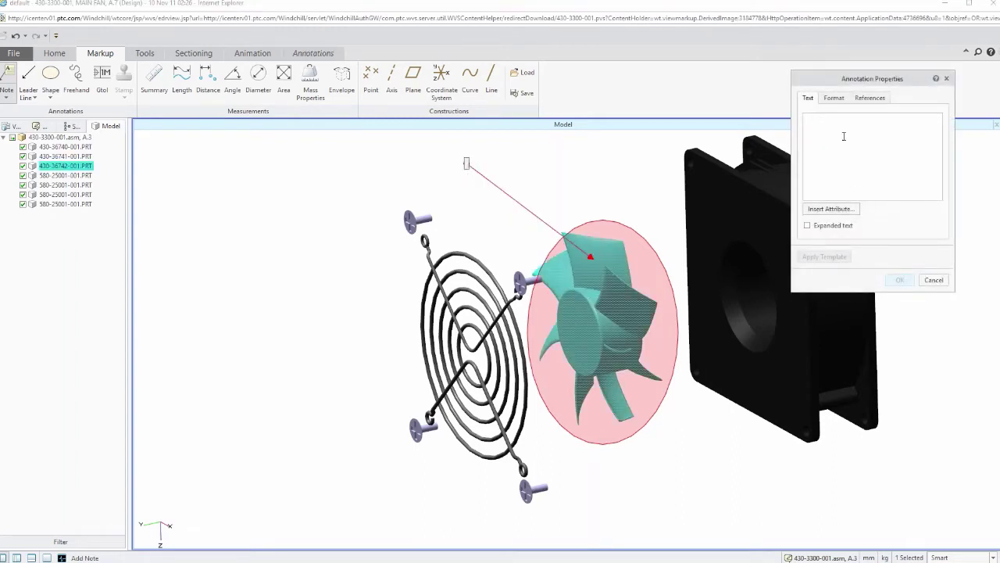
type("Fan mak")
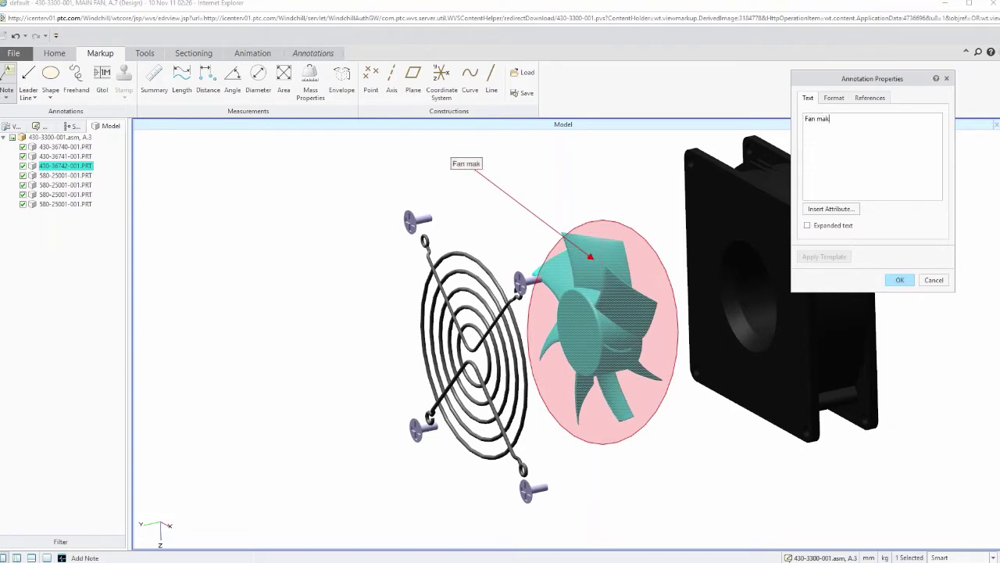
type("e too m")
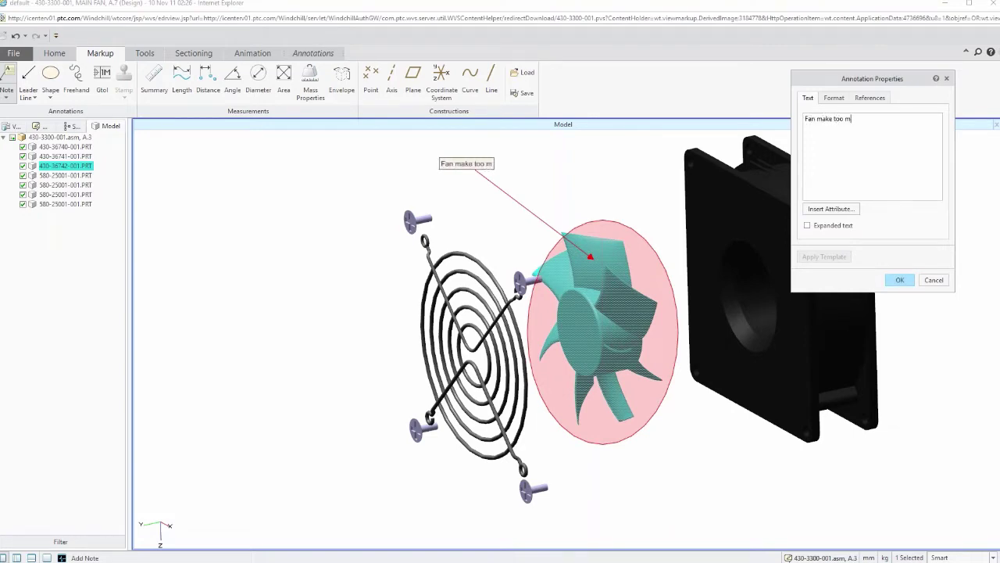
type("uch noise")
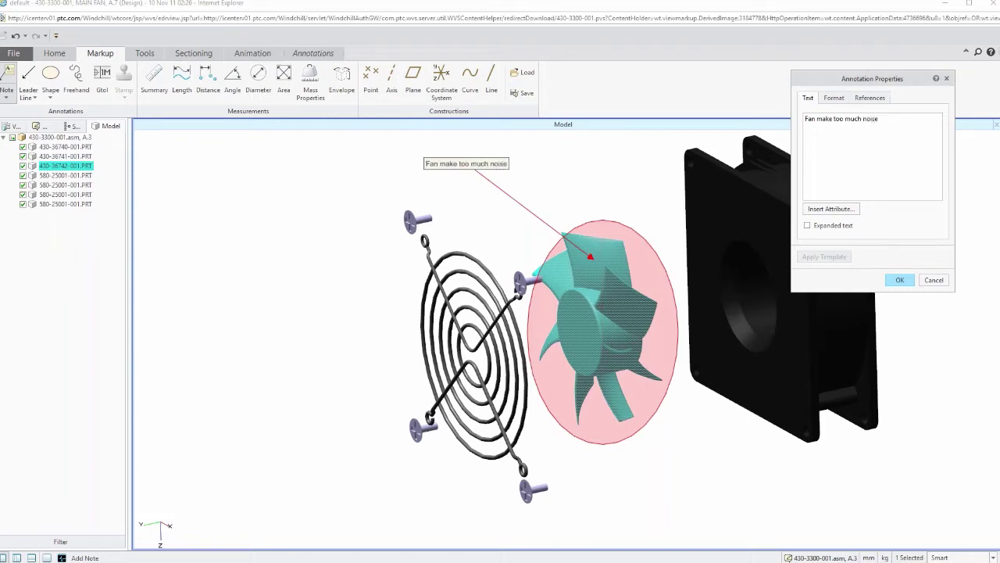
left_click(834, 98)
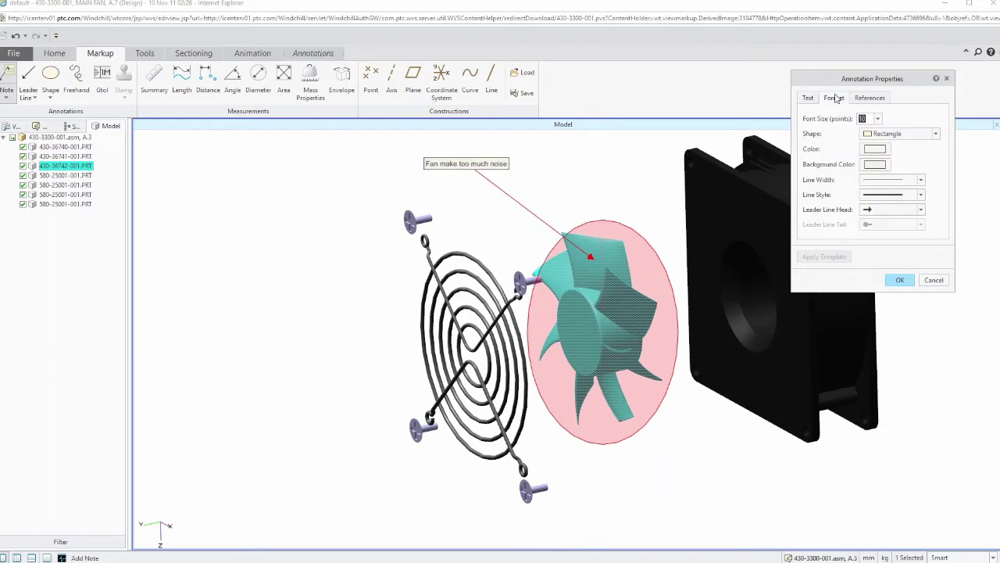
left_click(879, 119)
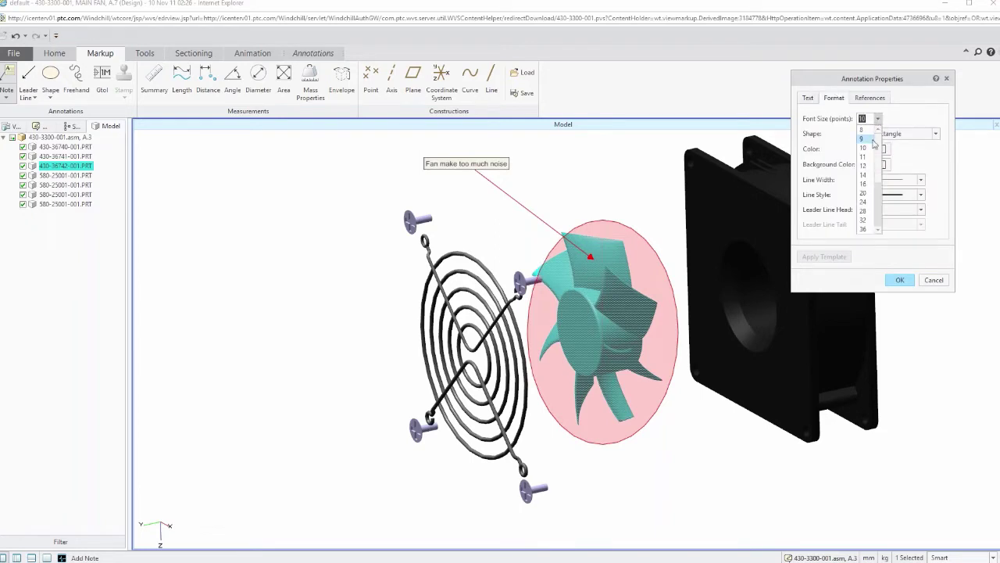
left_click(871, 203)
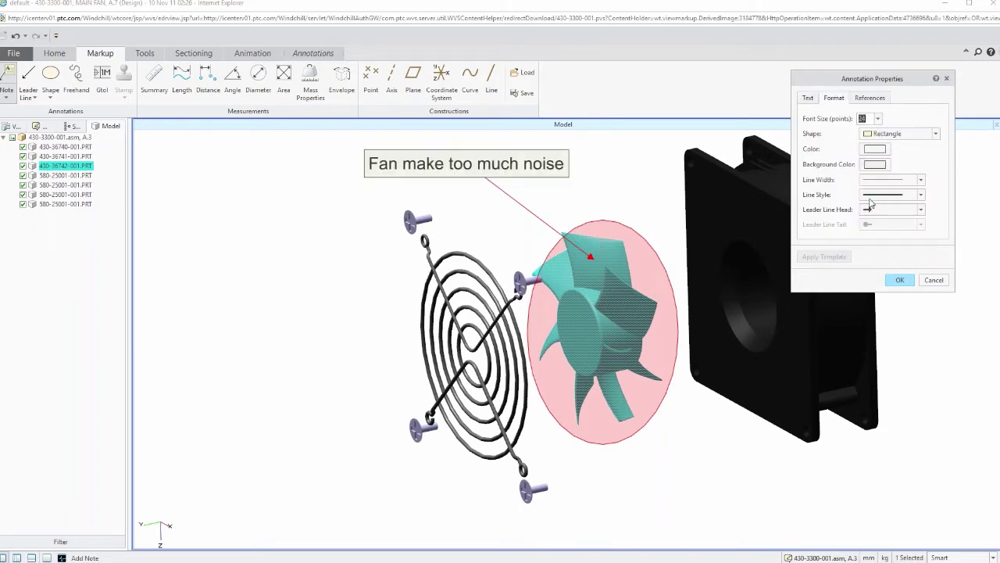
left_click(902, 279)
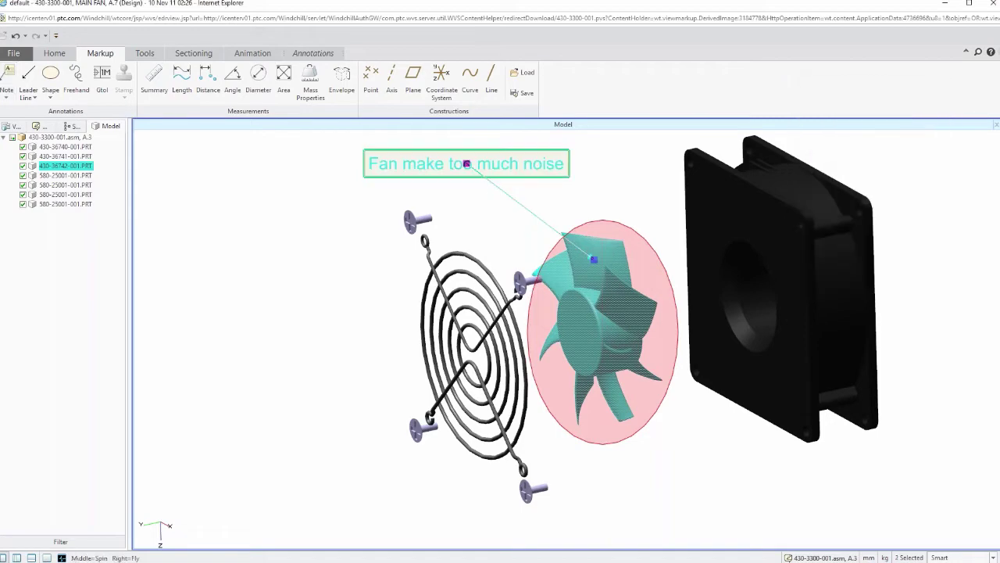
left_click(614, 202)
middle_click_drag(589, 339, 631, 298)
scroll(631, 257, "up", 1)
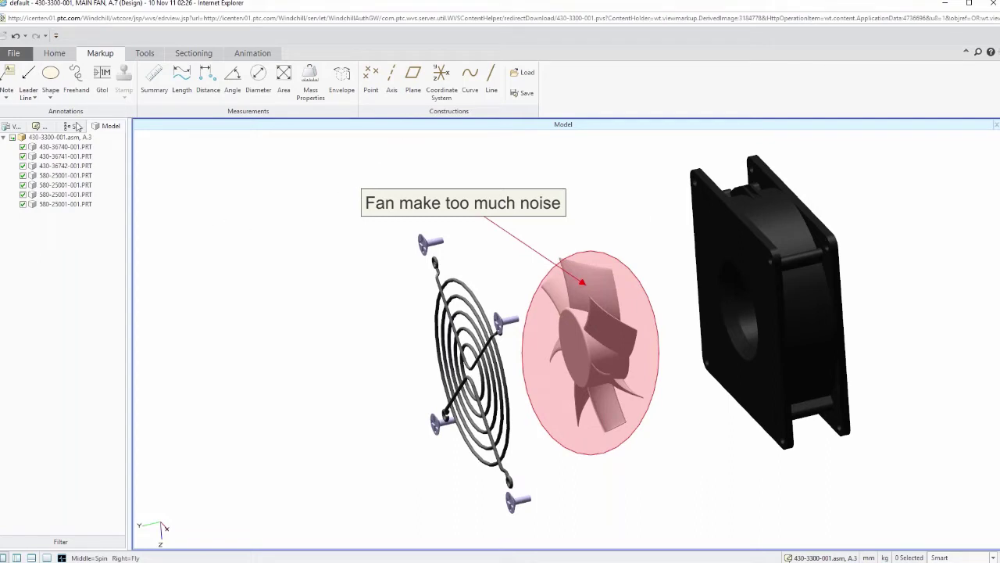
Save the ellipse and note markup as a new annotation set named 'fan noise'
left_click(10, 57)
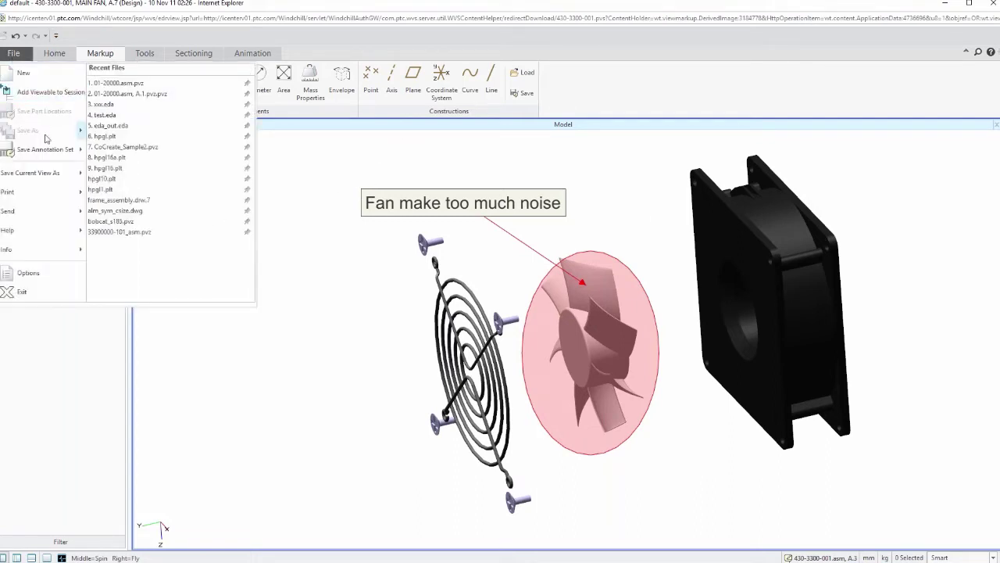
mouse_move(43, 150)
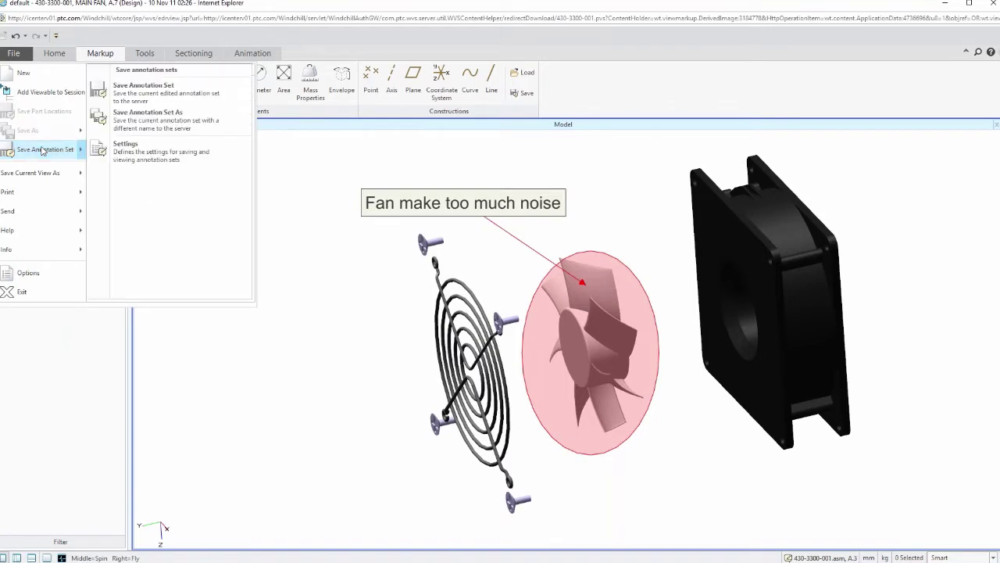
left_click(125, 96)
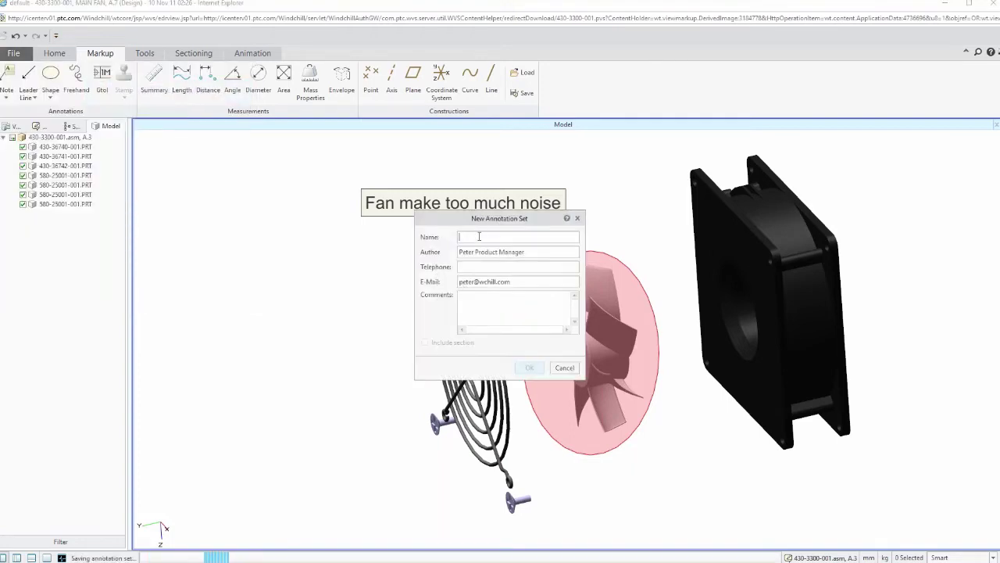
type("fan noise")
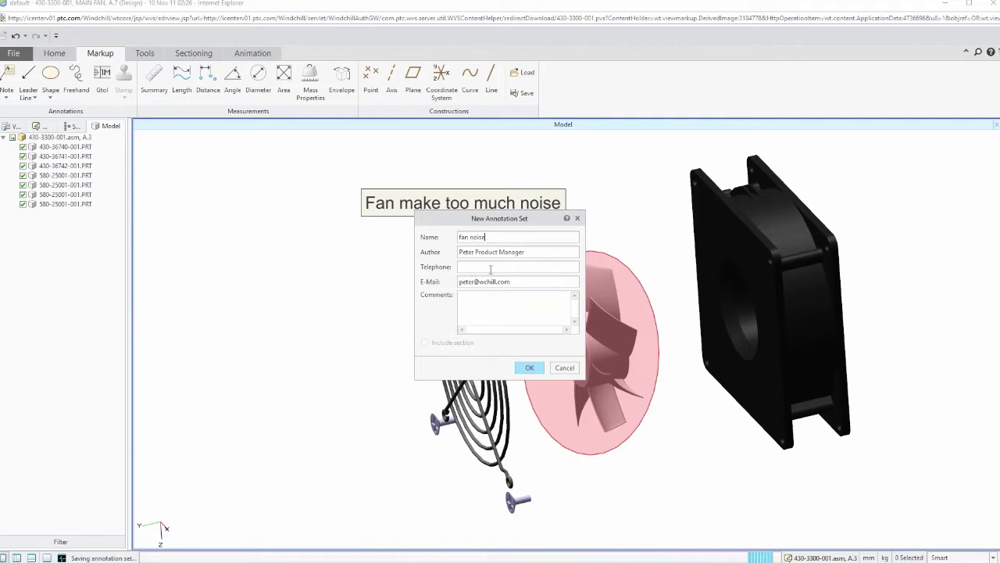
left_click(530, 368)
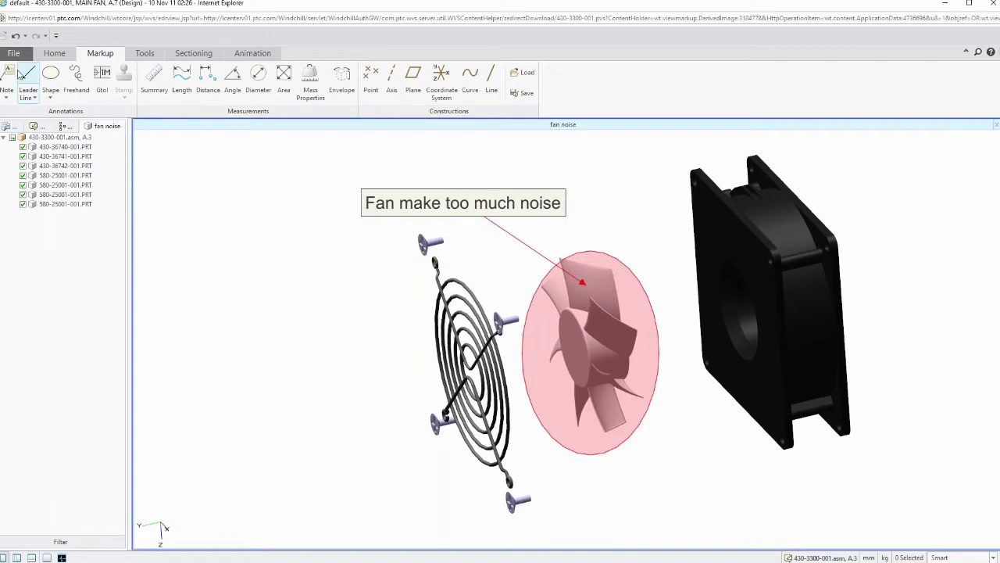
left_click(12, 56)
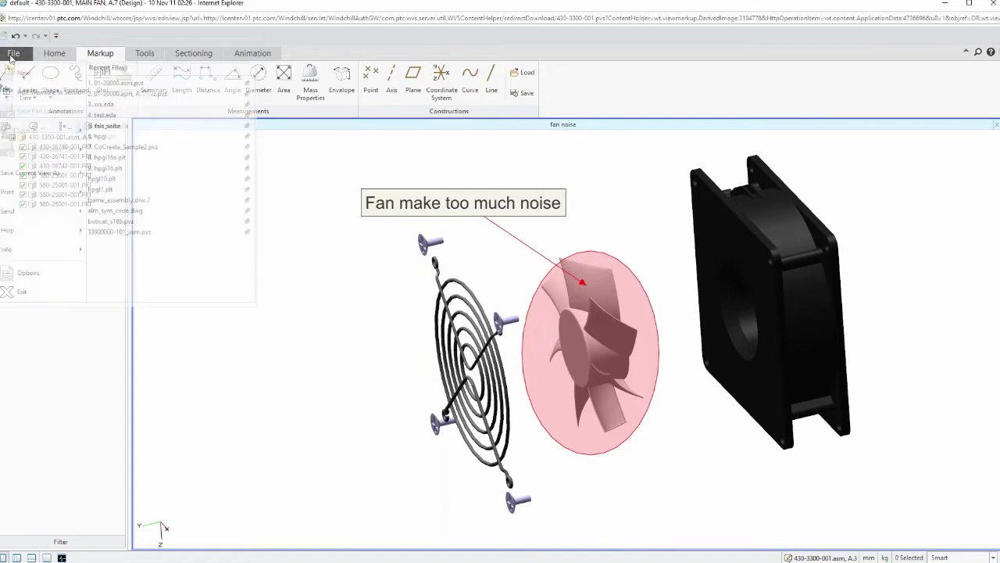
Exit Creo View, reopen the fan noise annotation from the Representations/Annotations table, then exit again
left_click(22, 293)
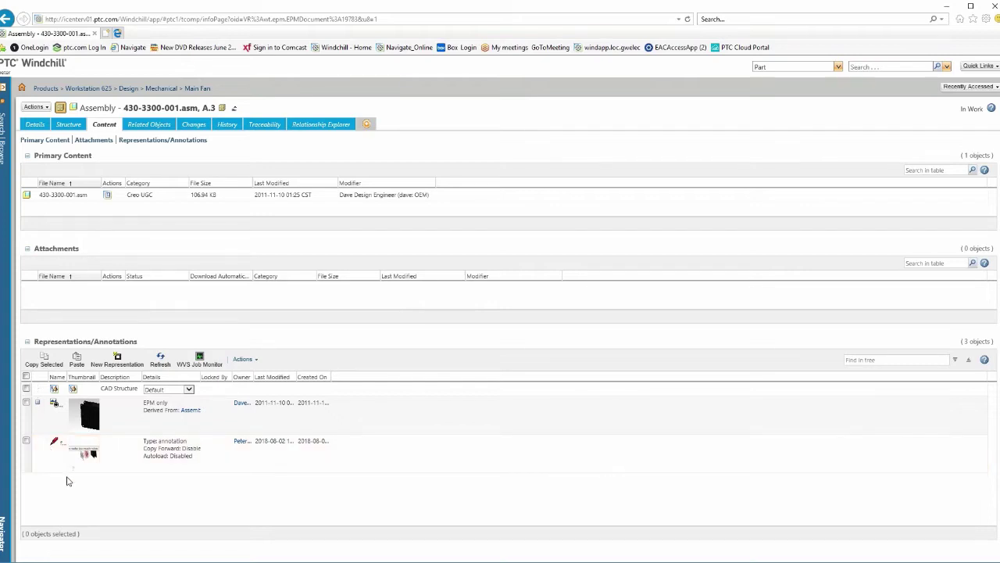
left_click(89, 459)
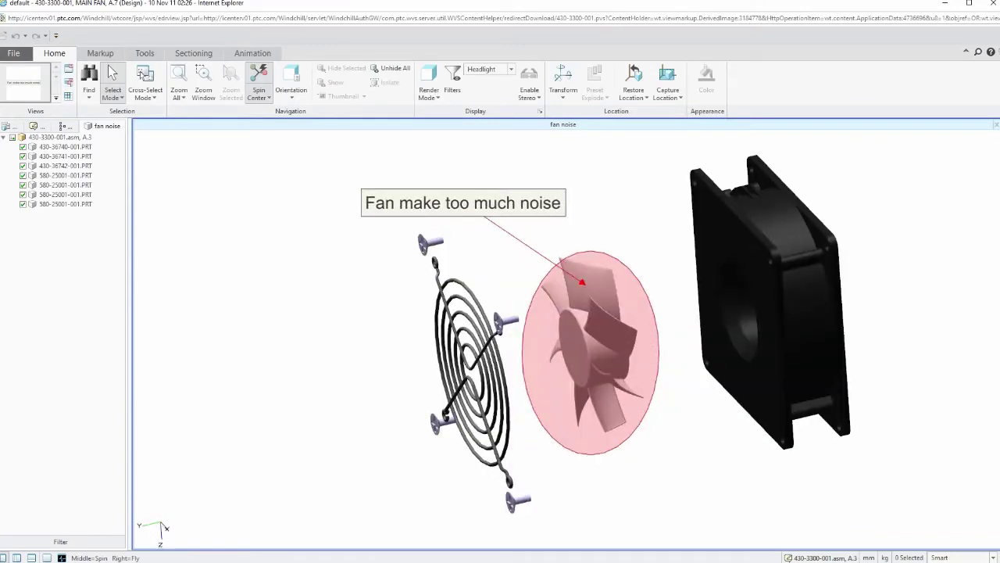
left_click(15, 54)
left_click(32, 295)
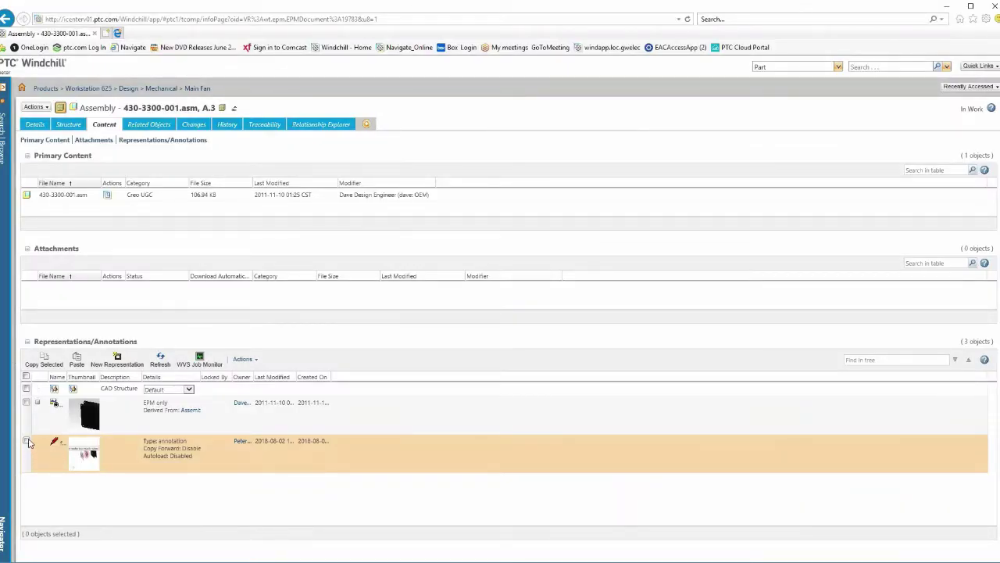
Copy the fan noise annotation to the clipboard and bring up the assembly's Actions > New choices
left_click(27, 441)
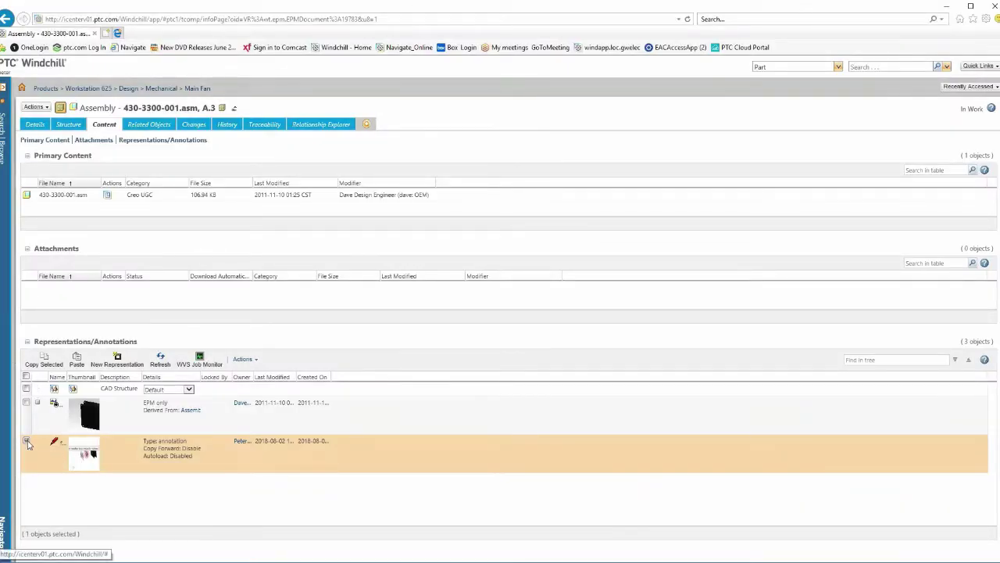
left_click(45, 360)
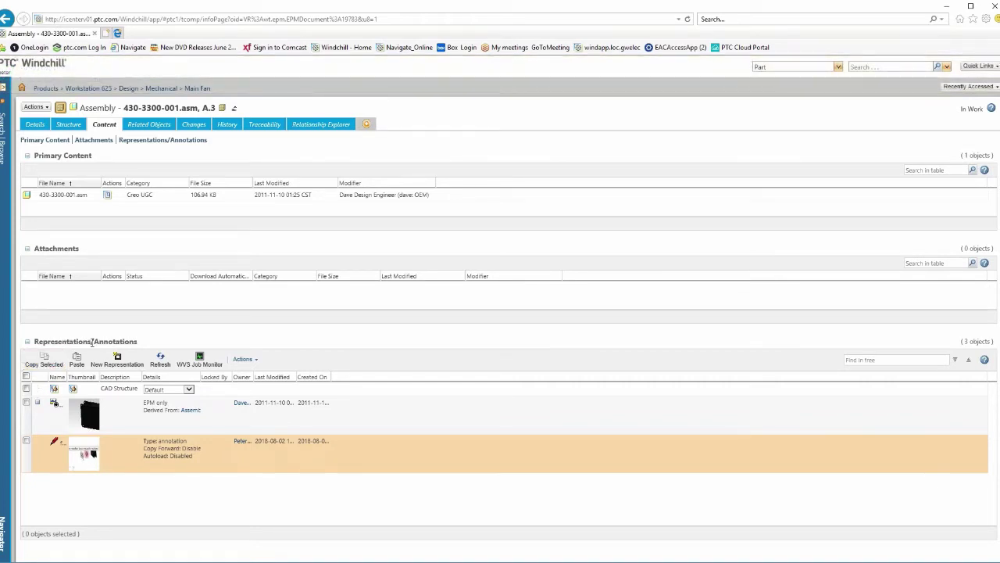
left_click(46, 108)
mouse_move(63, 245)
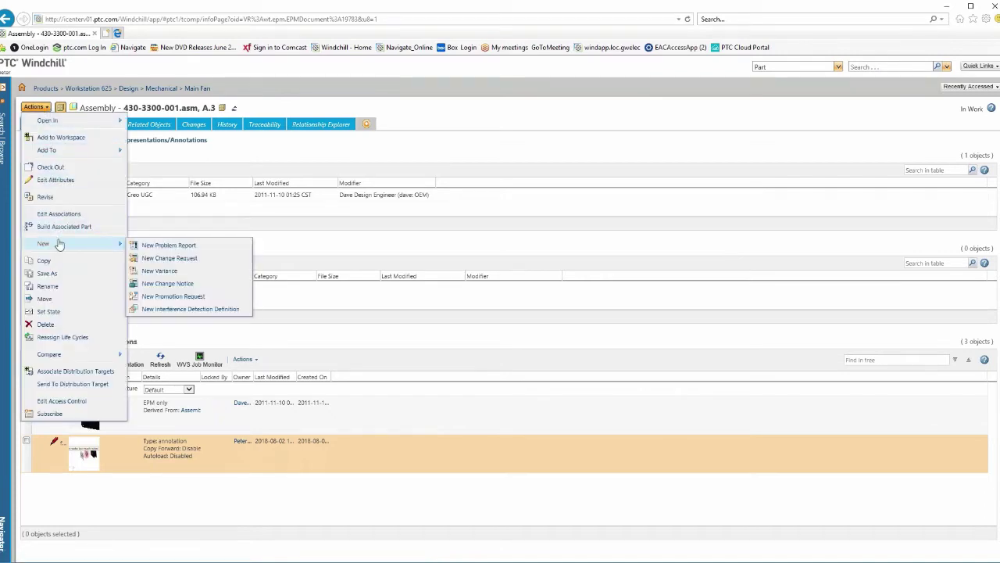
Start a problem report named 'noisy Fan' with category Design Issue and priority High, leaving need date blank
left_click(153, 248)
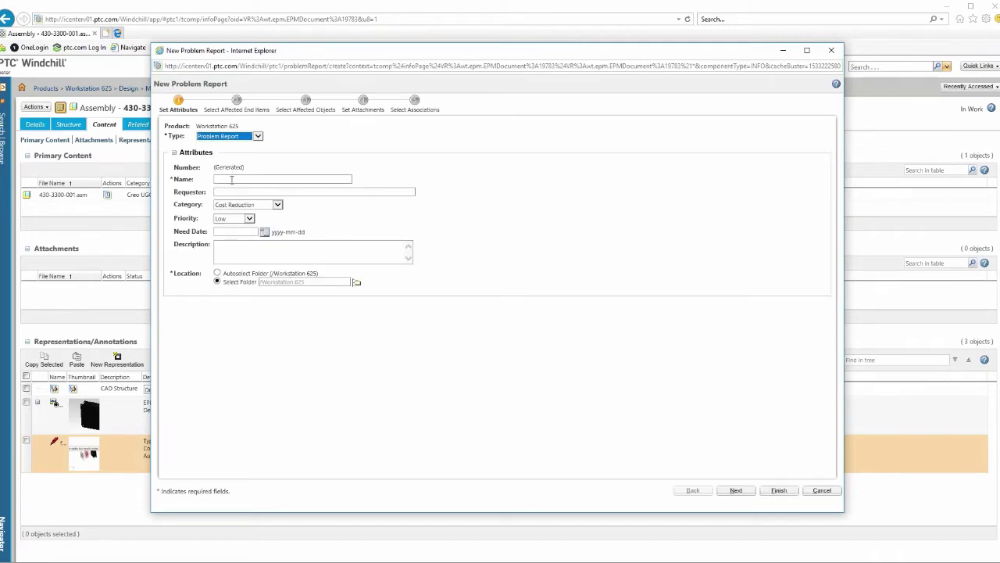
left_click(231, 180)
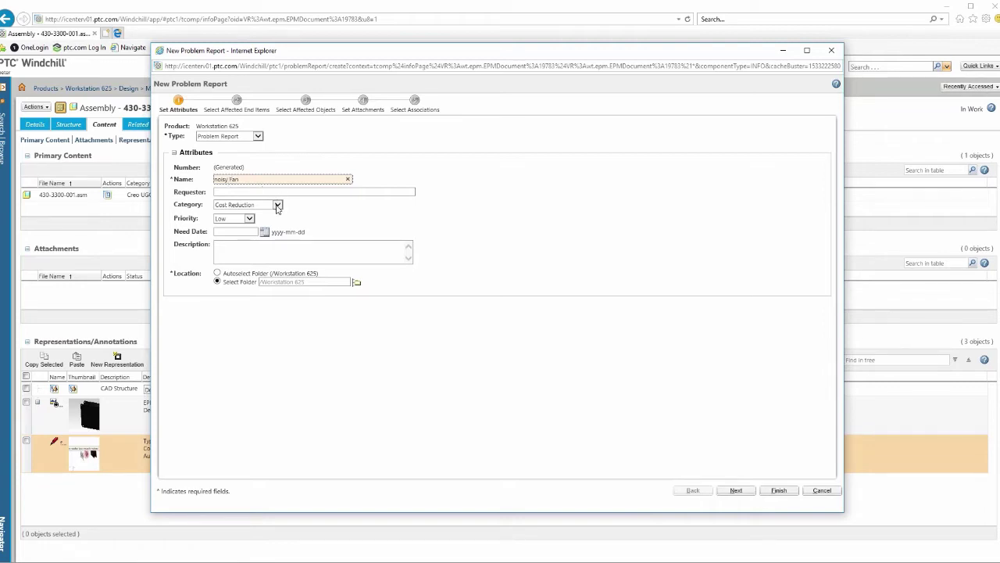
left_click(277, 205)
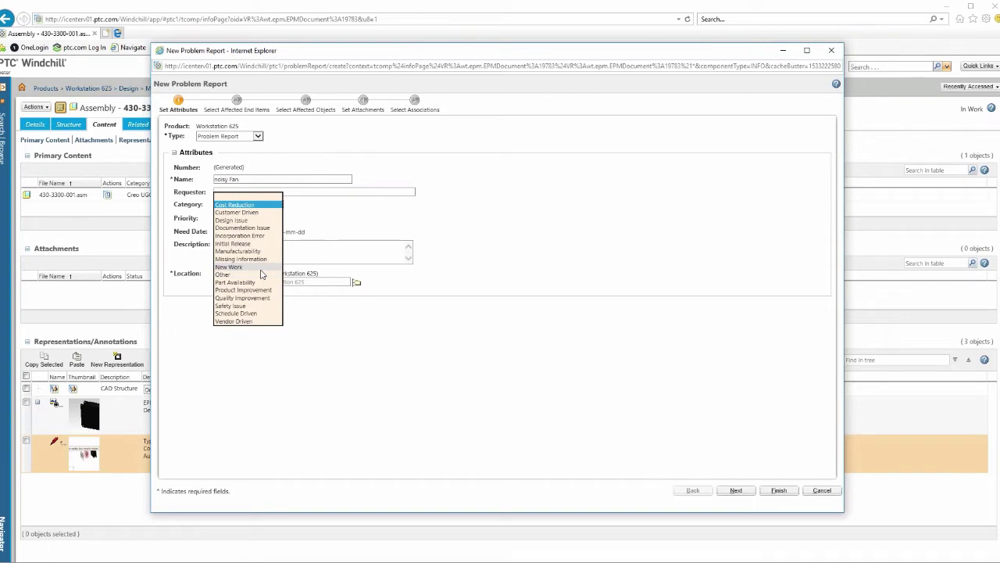
left_click(253, 222)
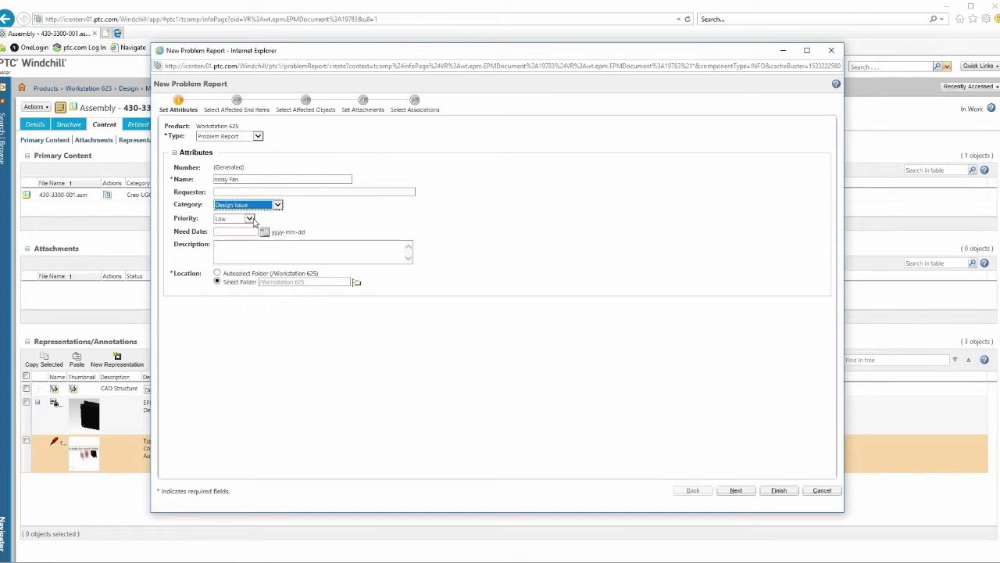
left_click(250, 220)
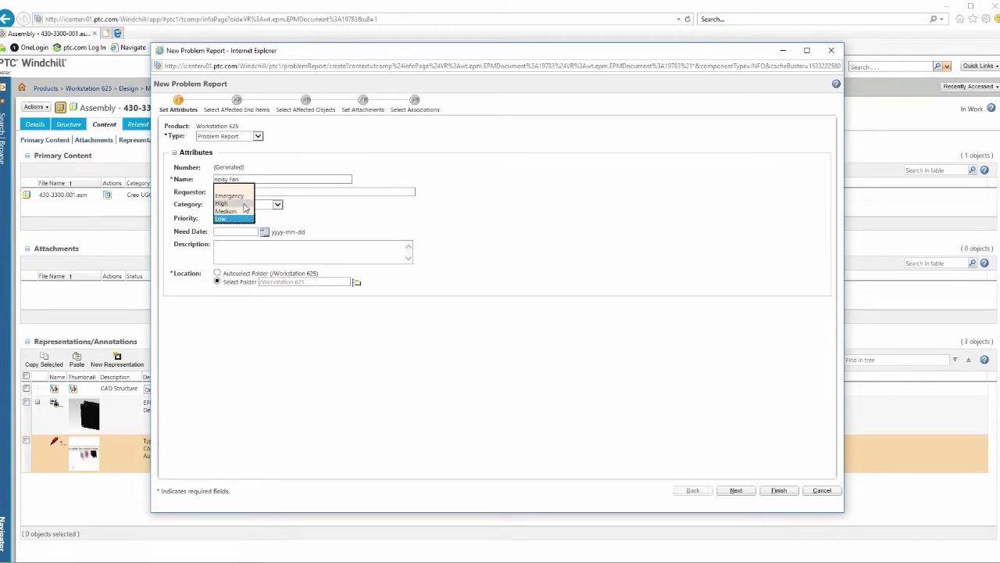
left_click(244, 204)
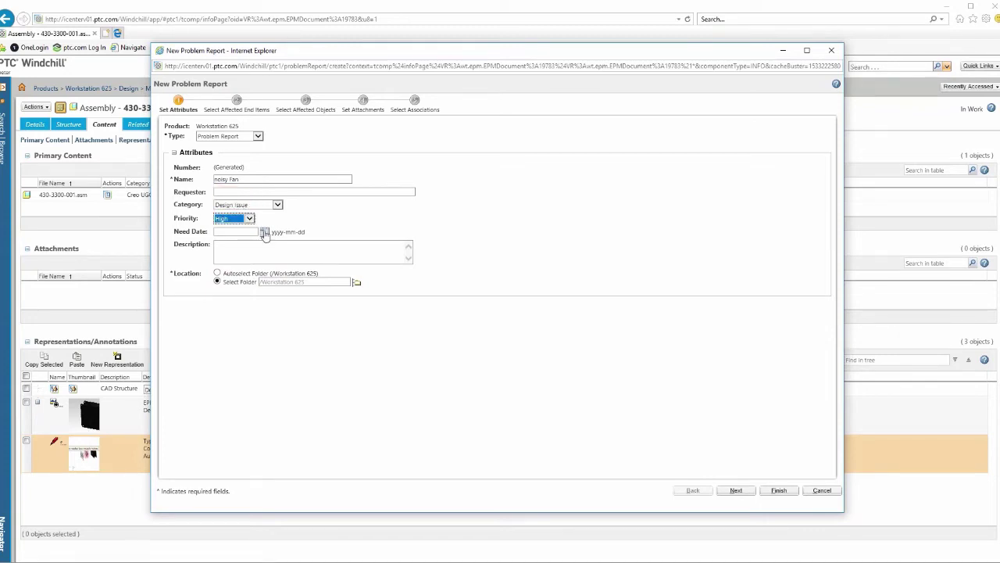
left_click(264, 233)
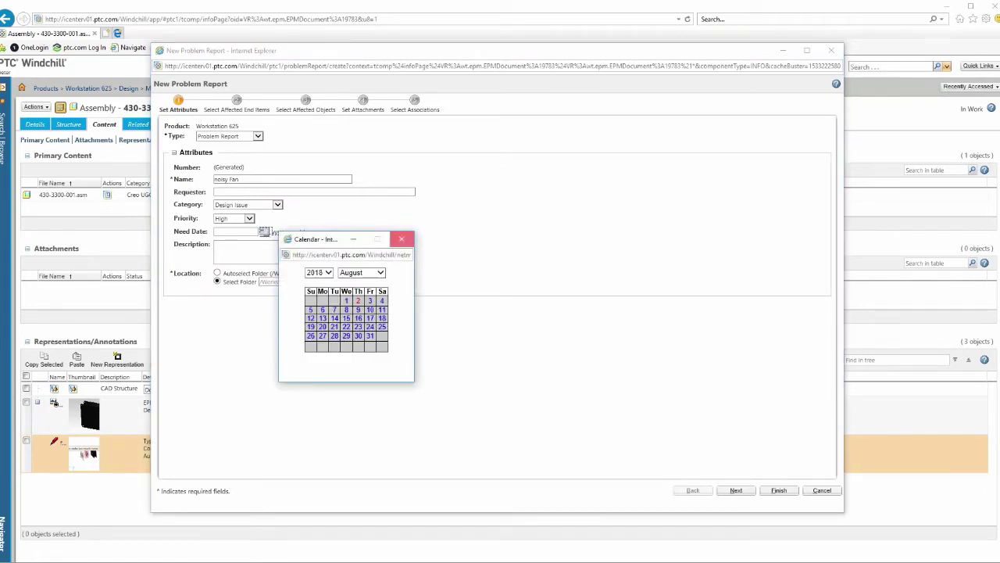
left_click(402, 239)
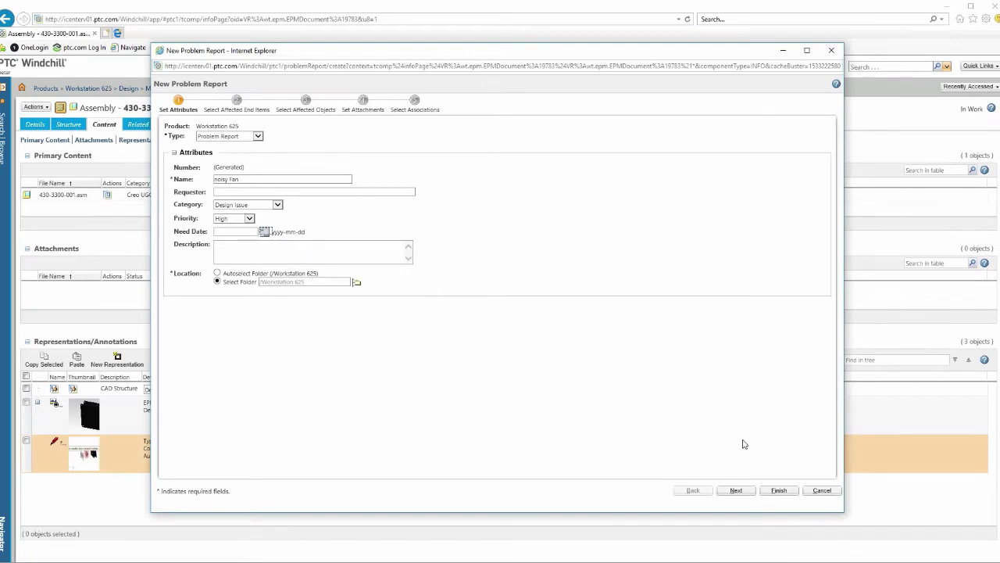
left_click(739, 492)
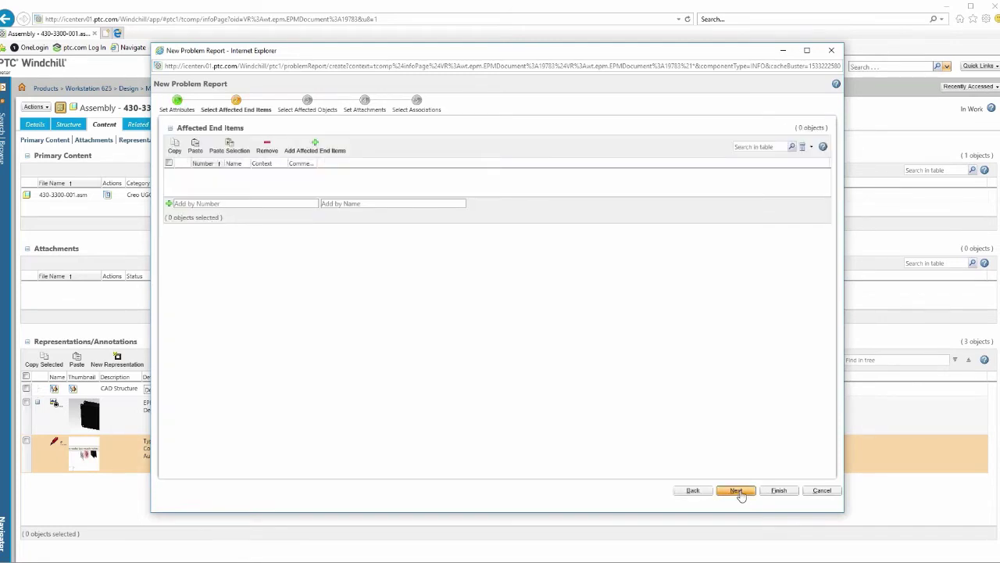
left_click(738, 491)
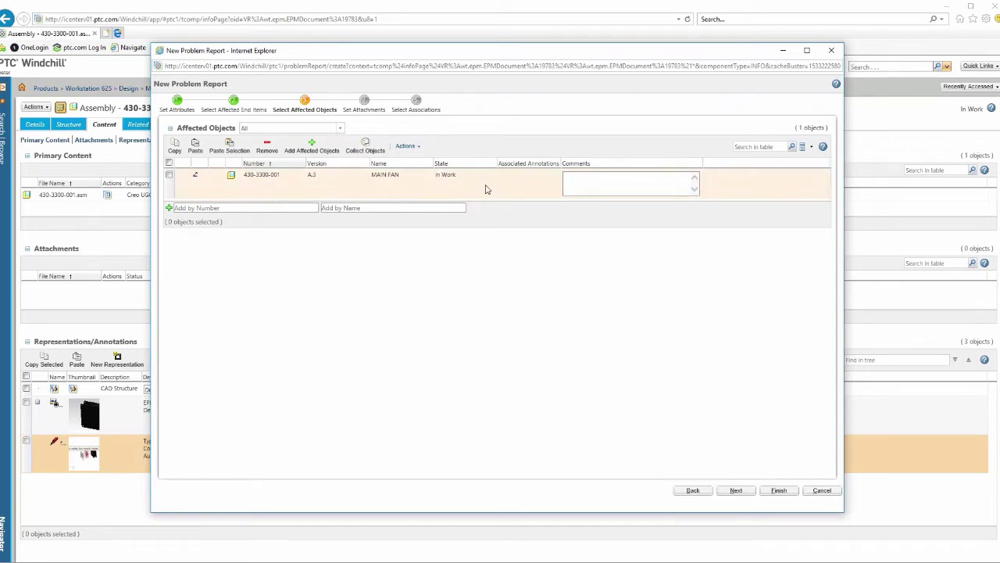
right_click(528, 182)
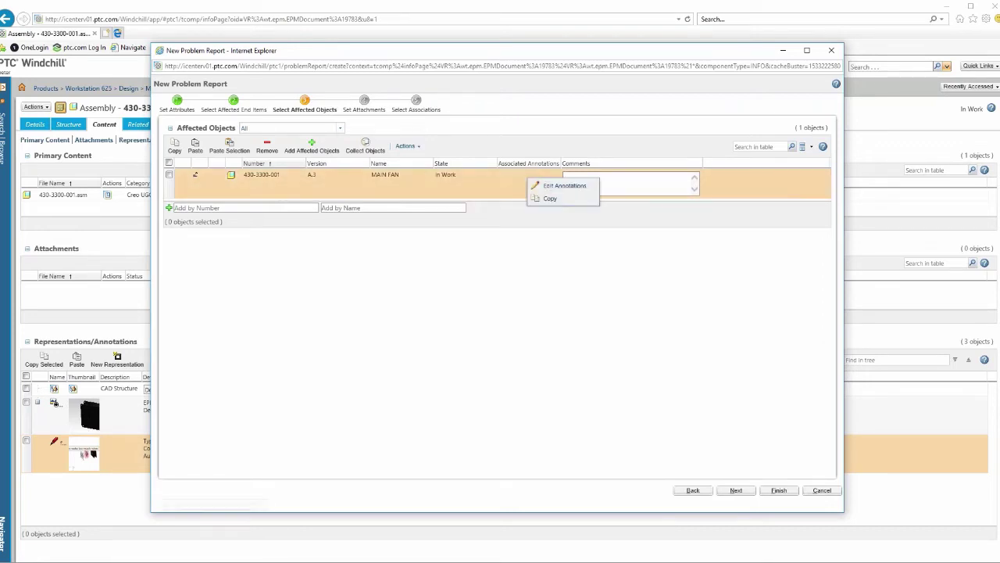
left_click(538, 187)
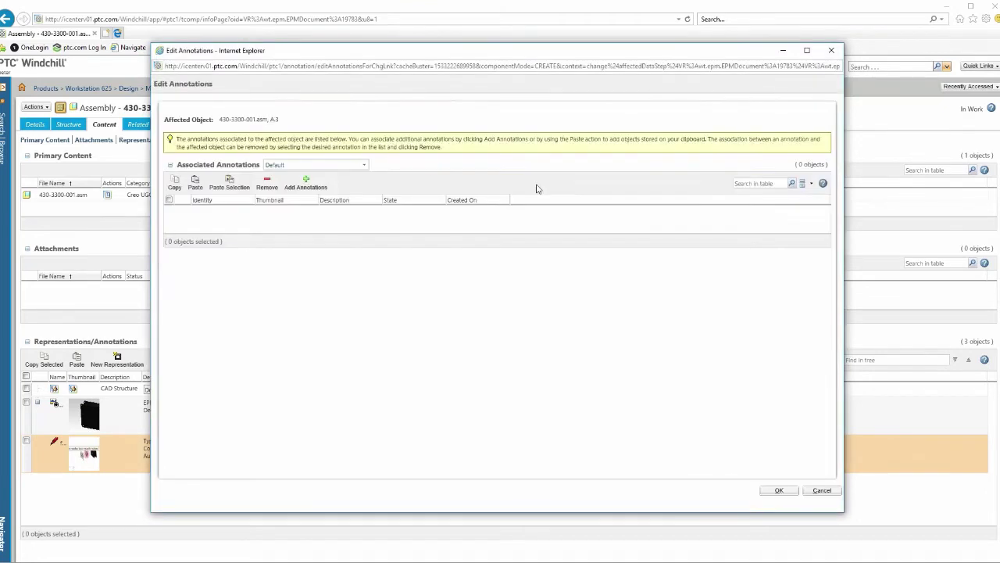
left_click(316, 182)
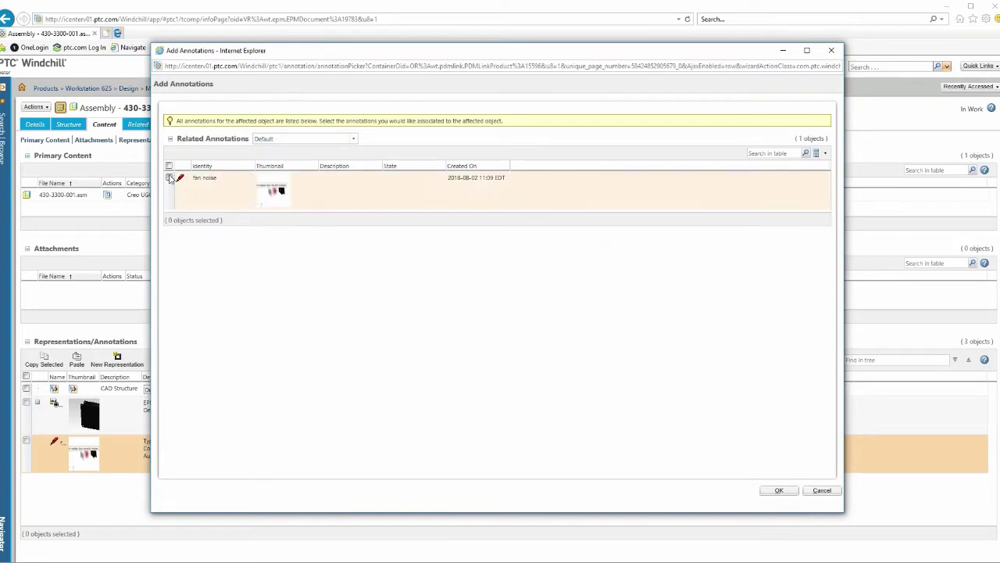
left_click(169, 178)
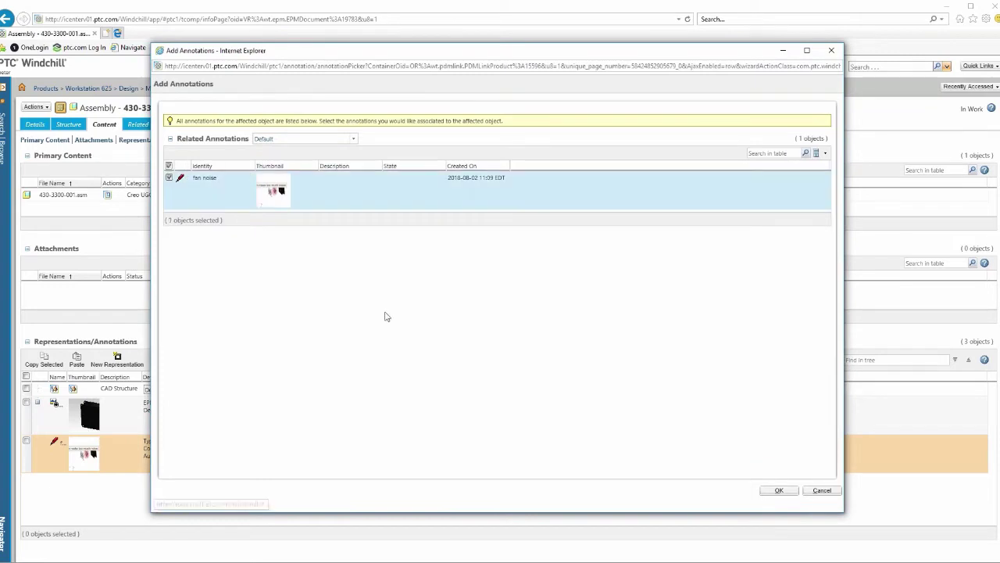
left_click(770, 491)
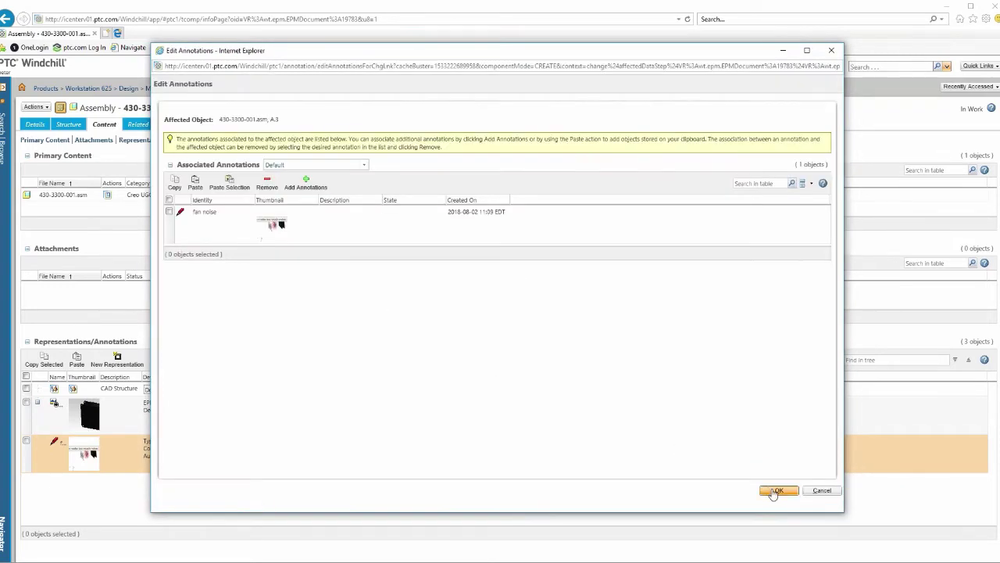
left_click(772, 491)
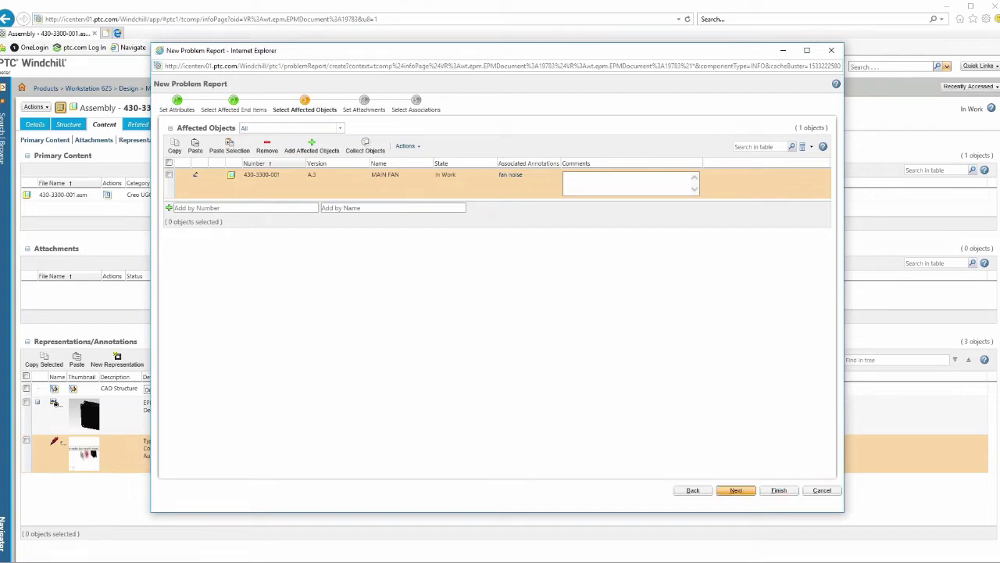
Attach the local file fan_info.docx to the problem report on the Set Attachments step
left_click(736, 490)
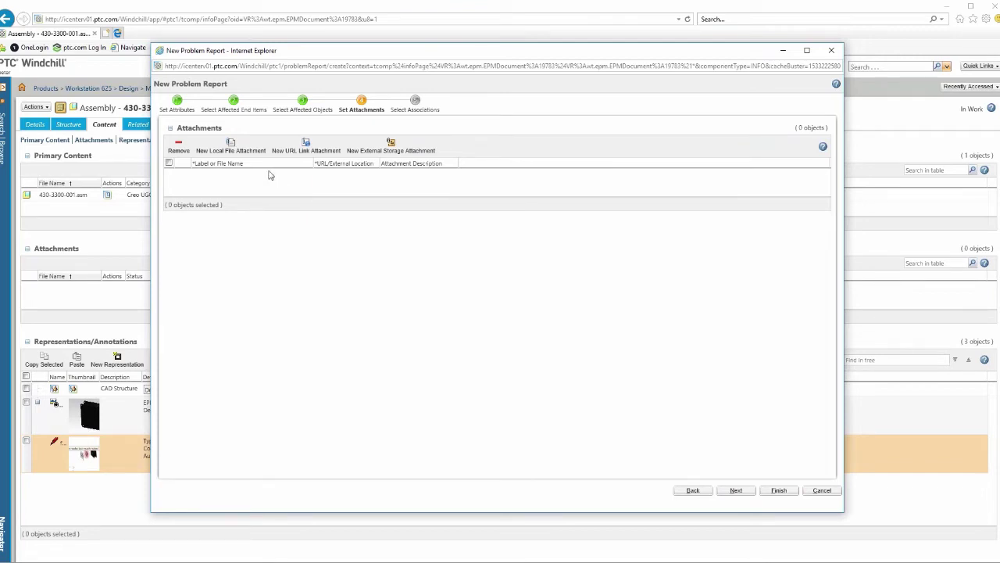
left_click(232, 146)
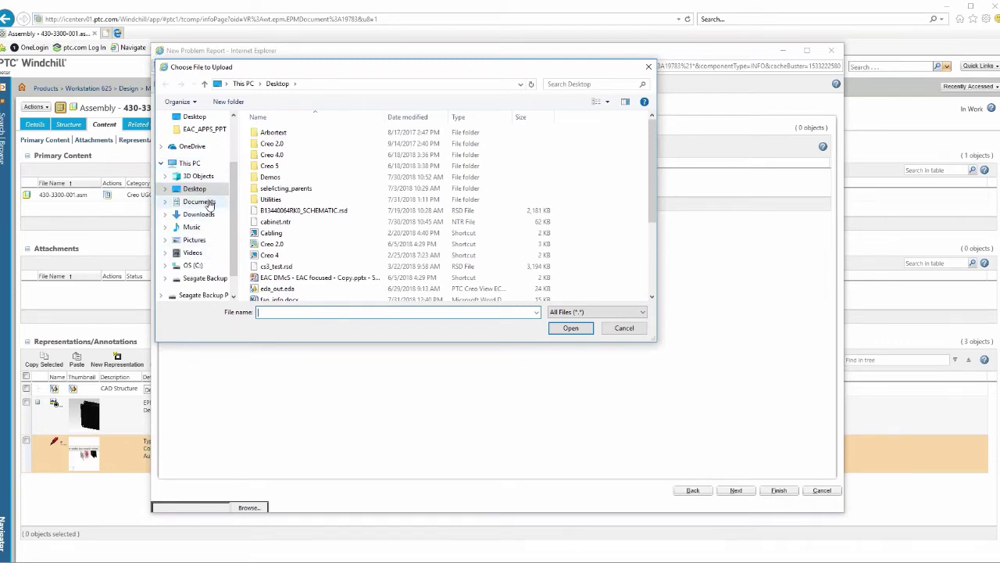
scroll(298, 242, "down", 3)
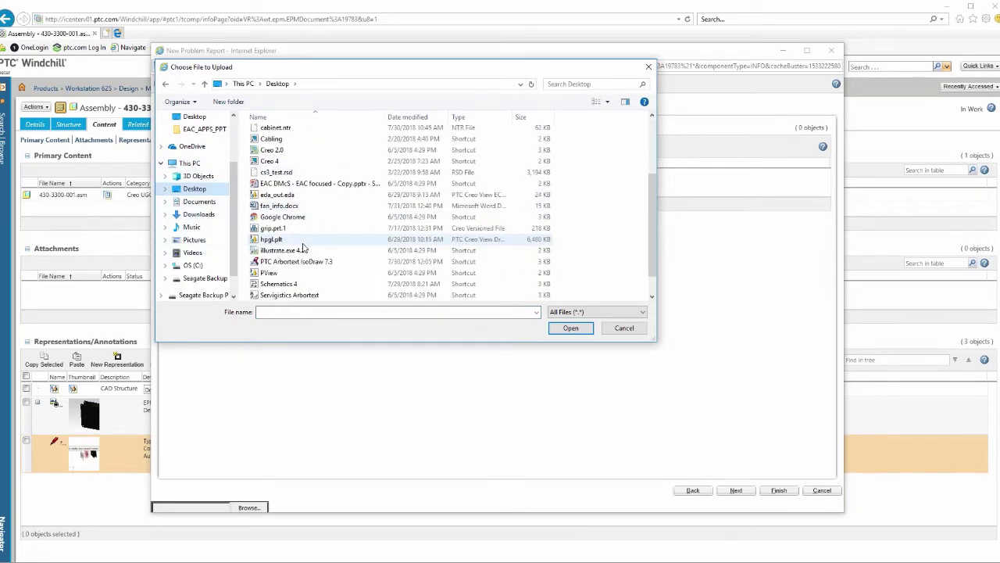
left_click(297, 205)
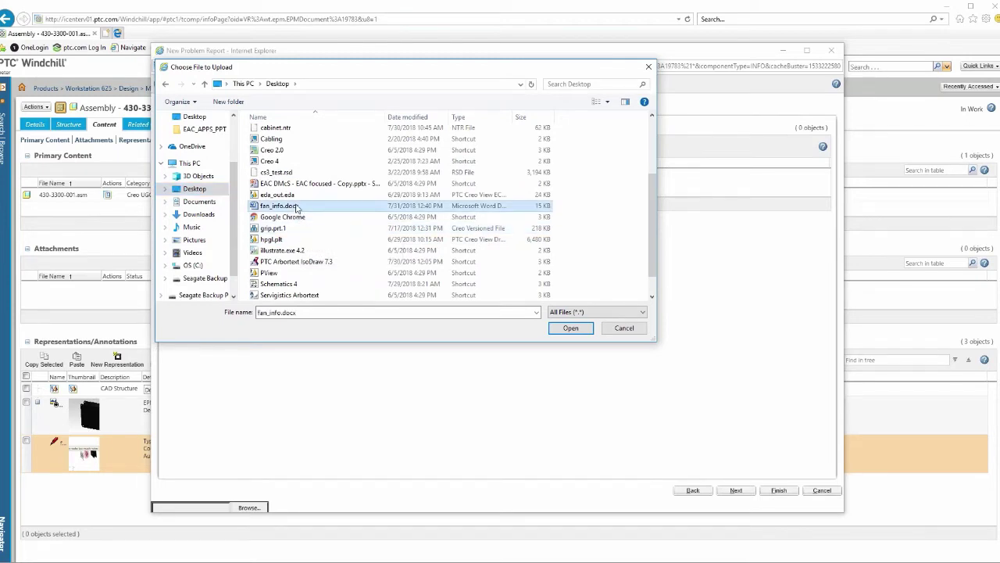
left_click(568, 328)
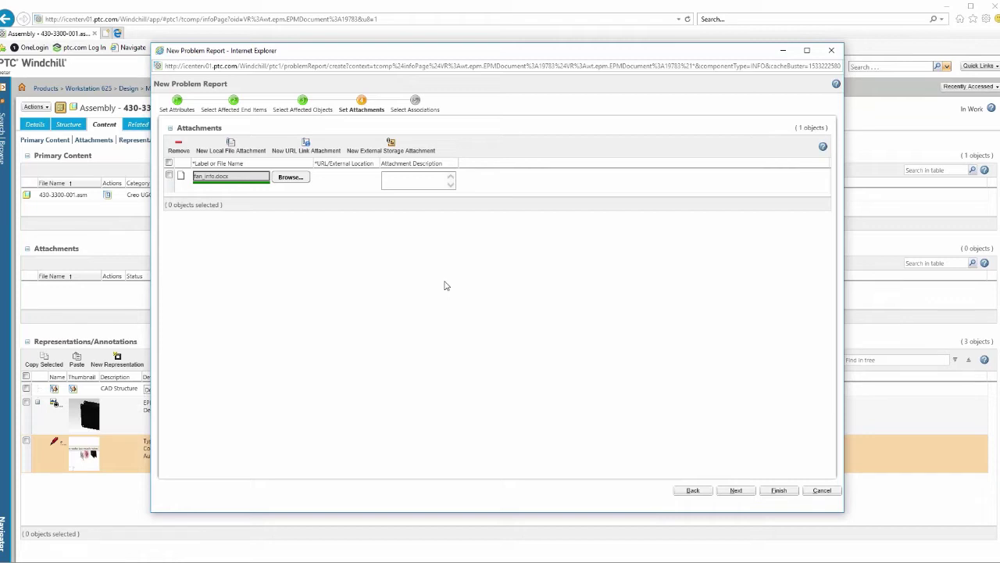
left_click(775, 492)
left_click(777, 491)
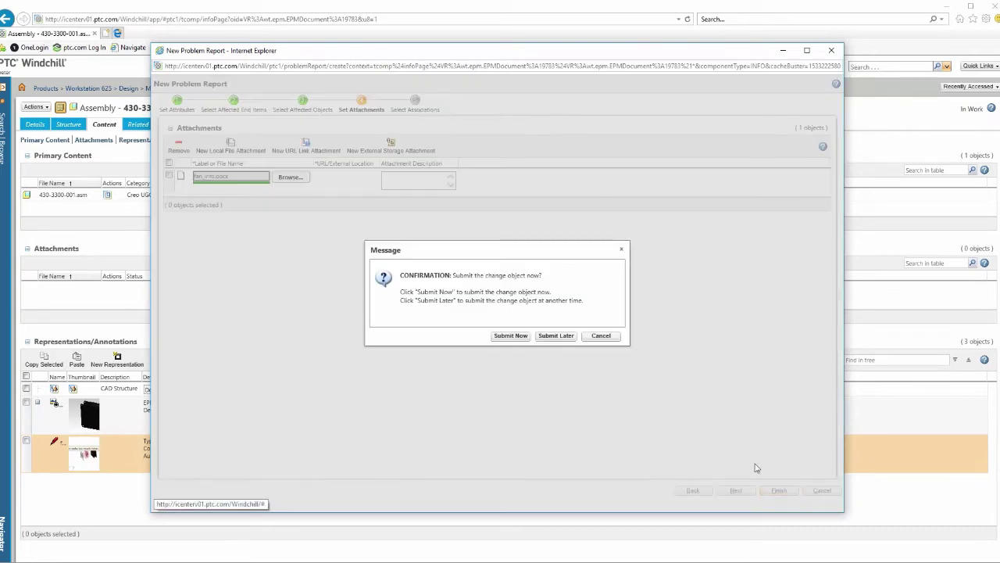
left_click(508, 336)
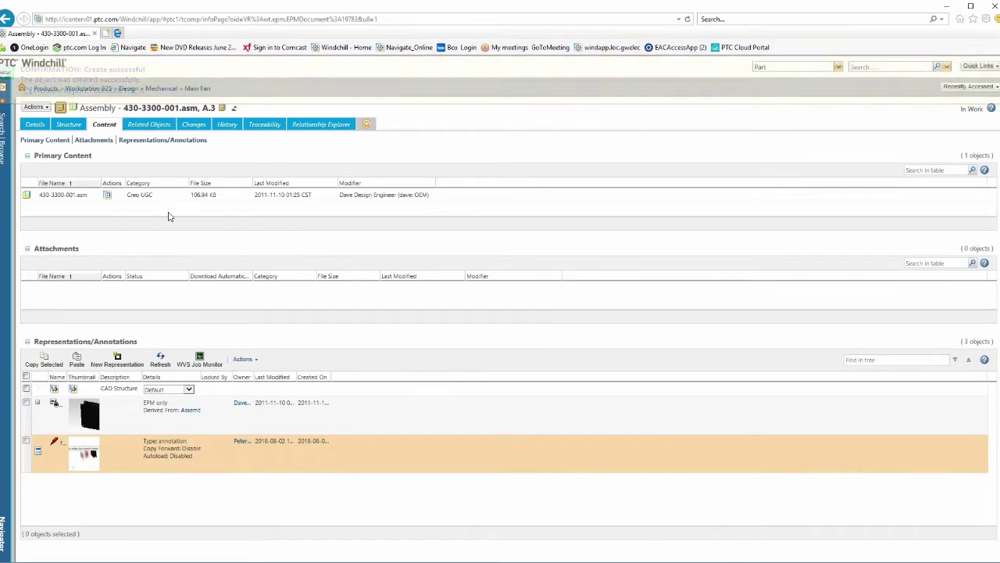
Open the noisy Fan Analyze Problem Report task from My Tasks and launch its Task Assistant
left_click(24, 88)
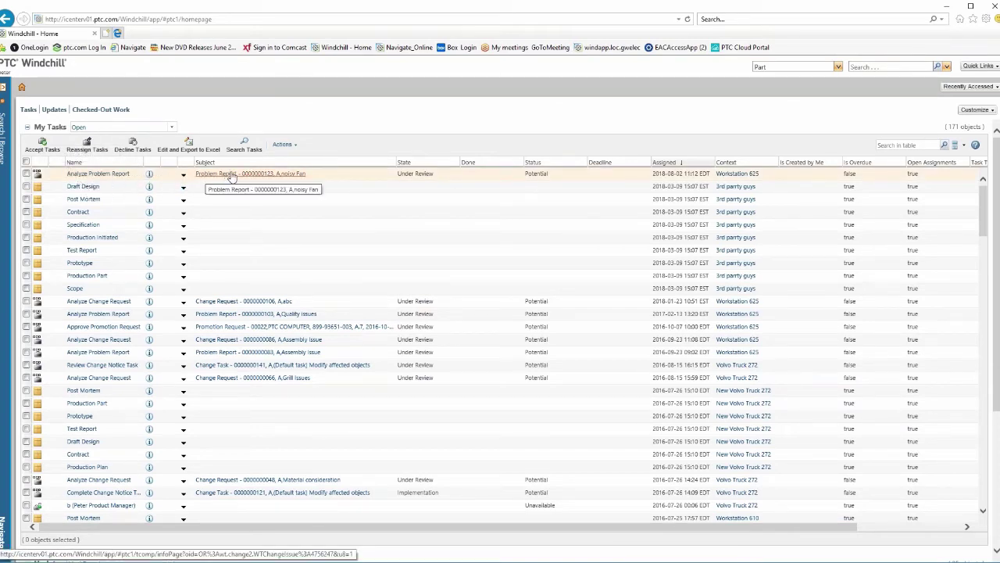
left_click(121, 179)
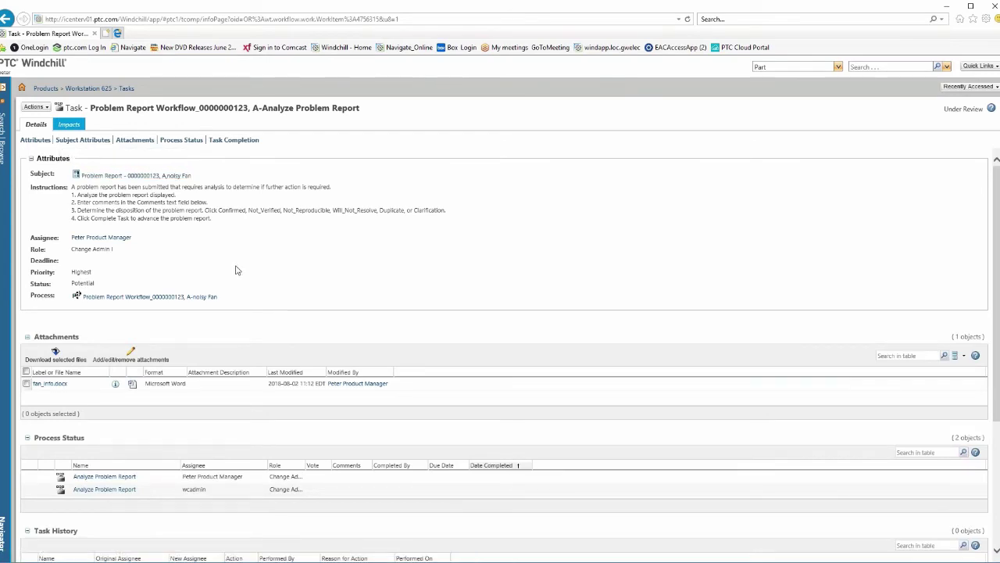
scroll(236, 269, "down", 2)
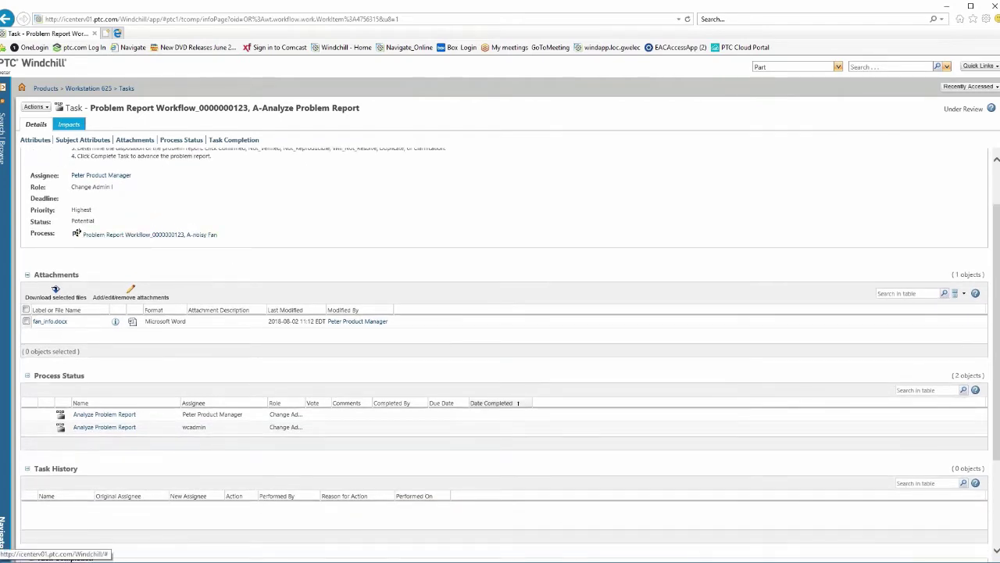
left_click(46, 109)
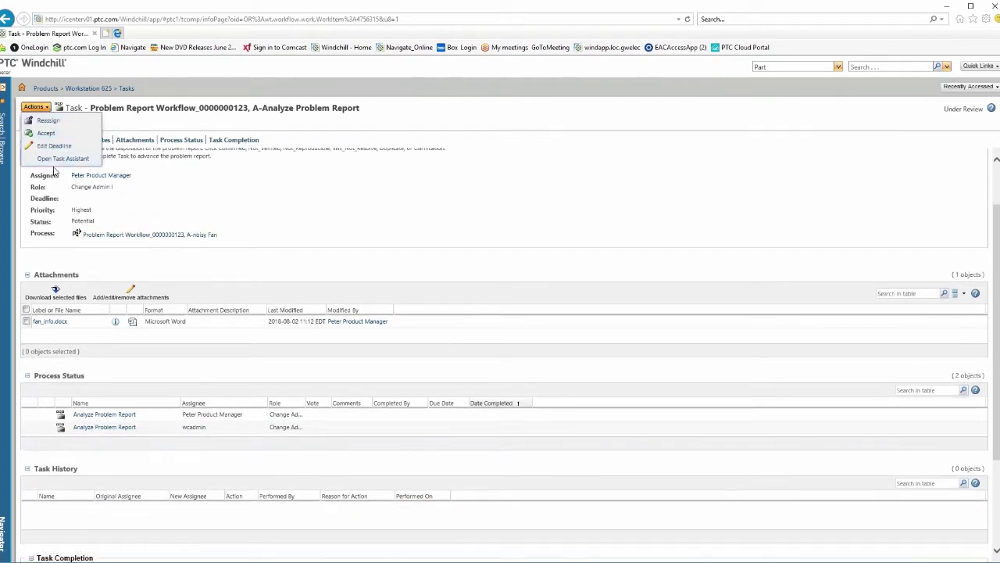
left_click(66, 158)
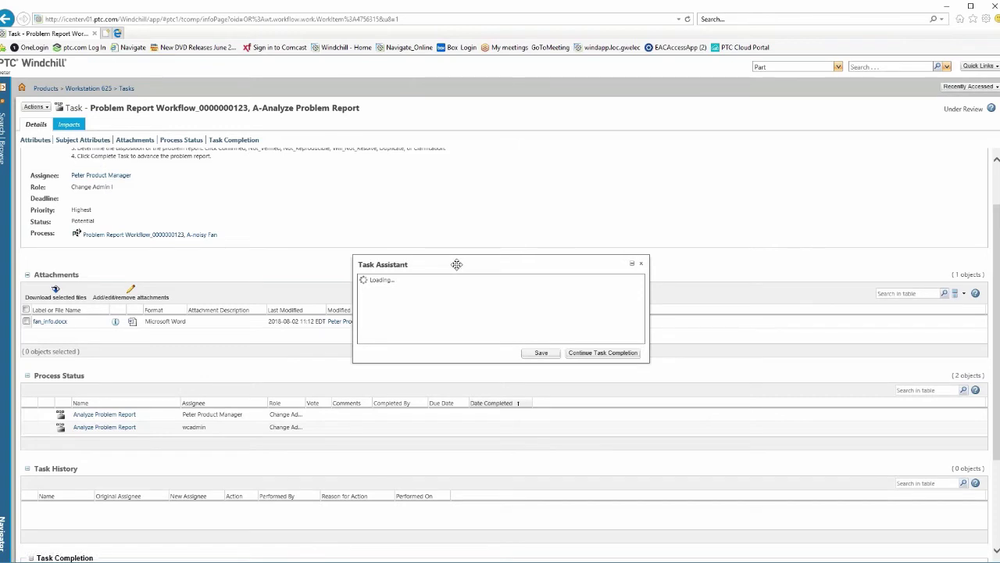
left_click_drag(453, 264, 497, 175)
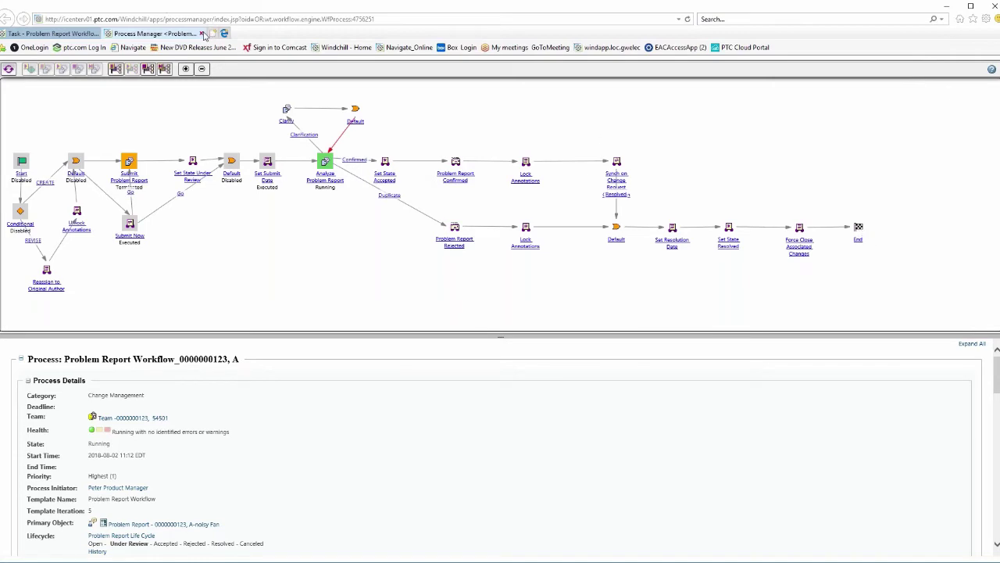
Complete the Analyze Problem Report task with Confirmed routing and comment 'This needs to be fixed'
left_click(203, 33)
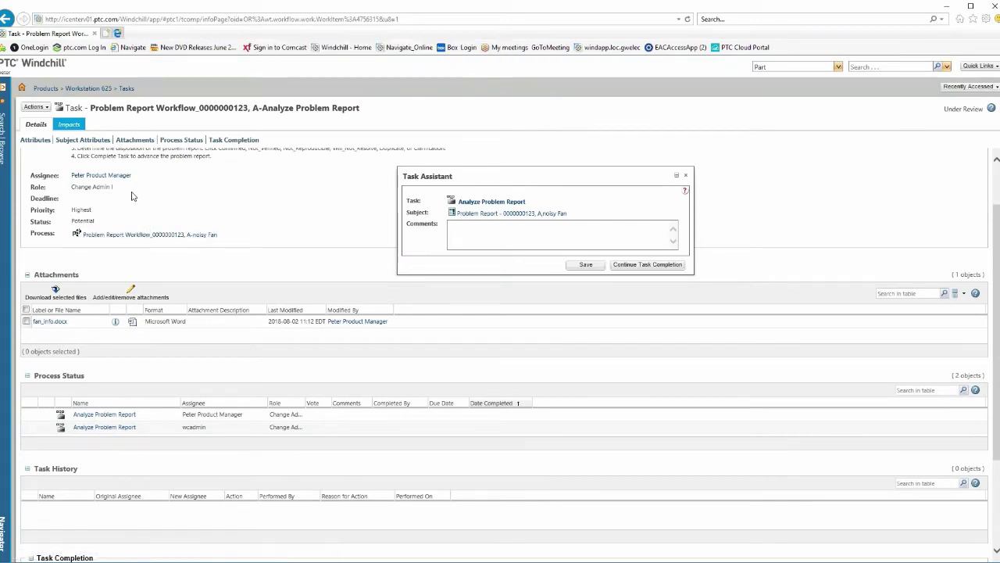
left_click(110, 177)
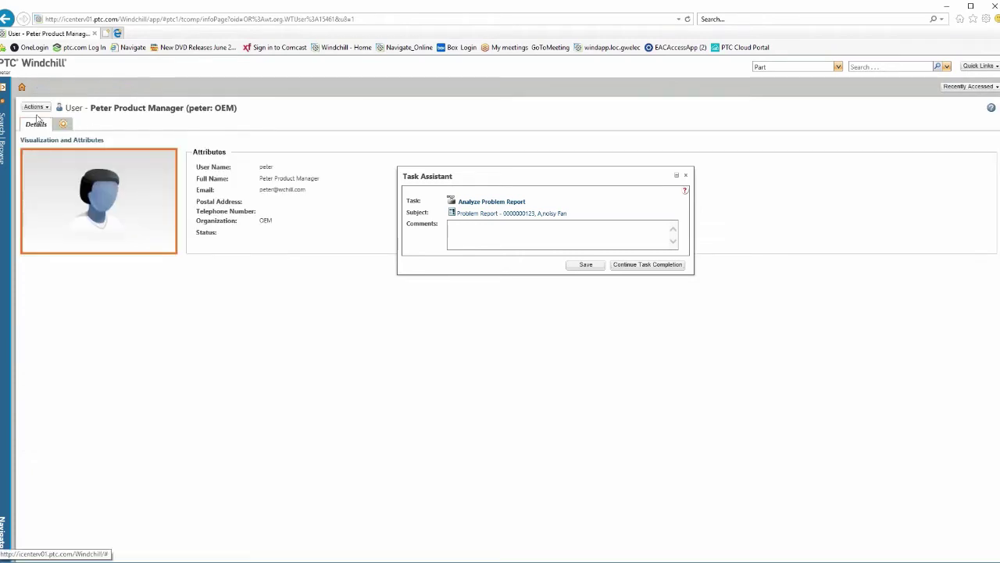
left_click(645, 265)
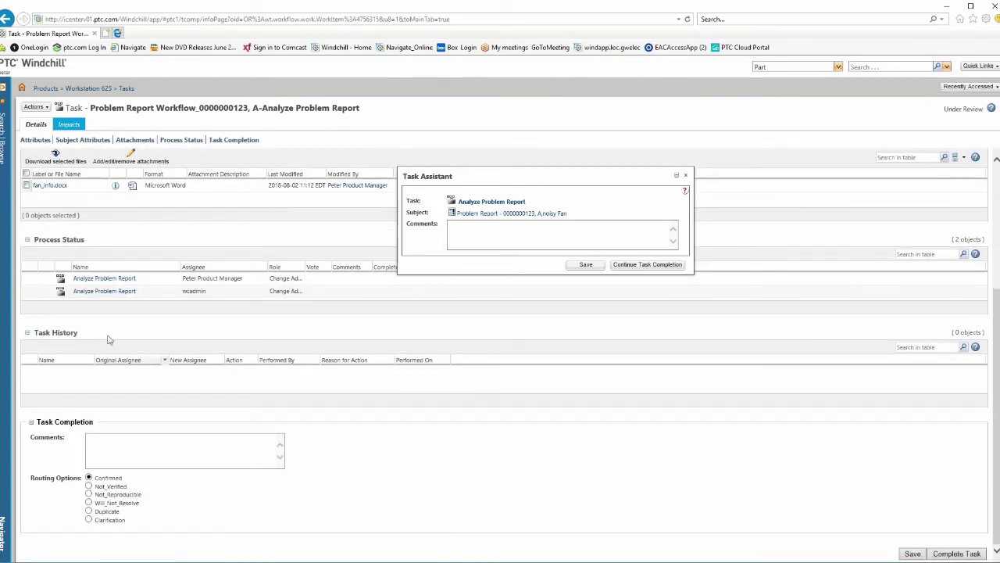
scroll(117, 332, "up", 3)
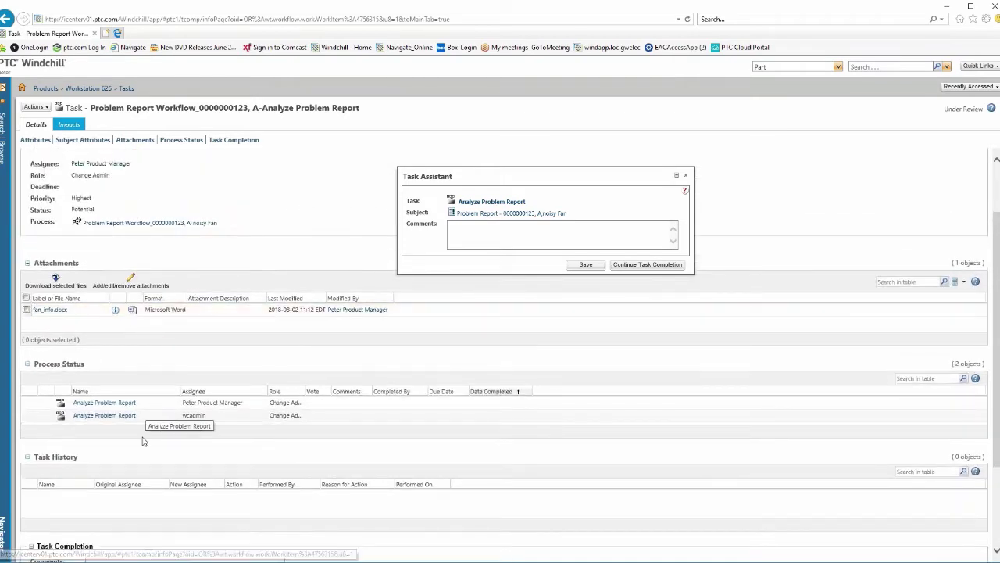
scroll(150, 434, "down", 3)
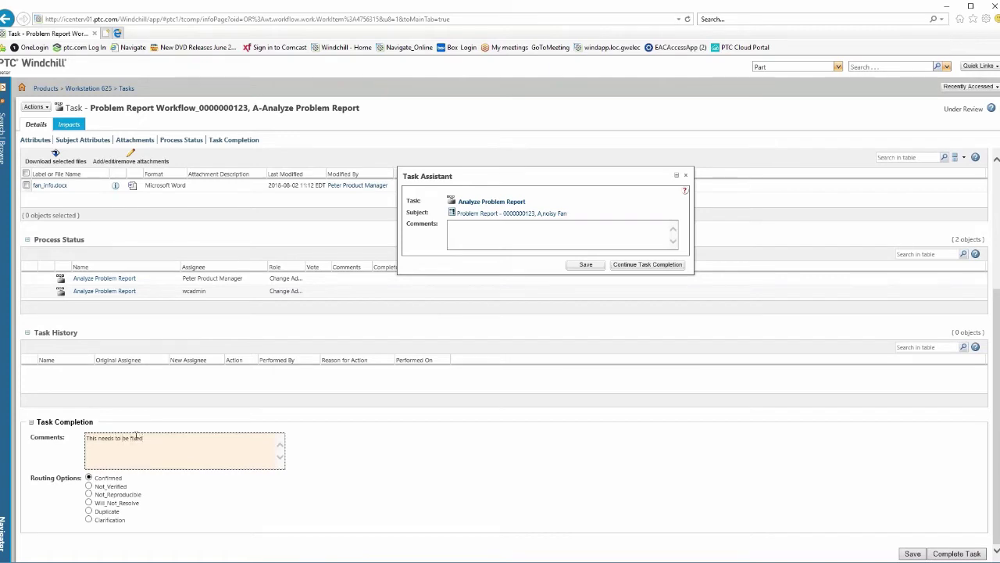
left_click(950, 554)
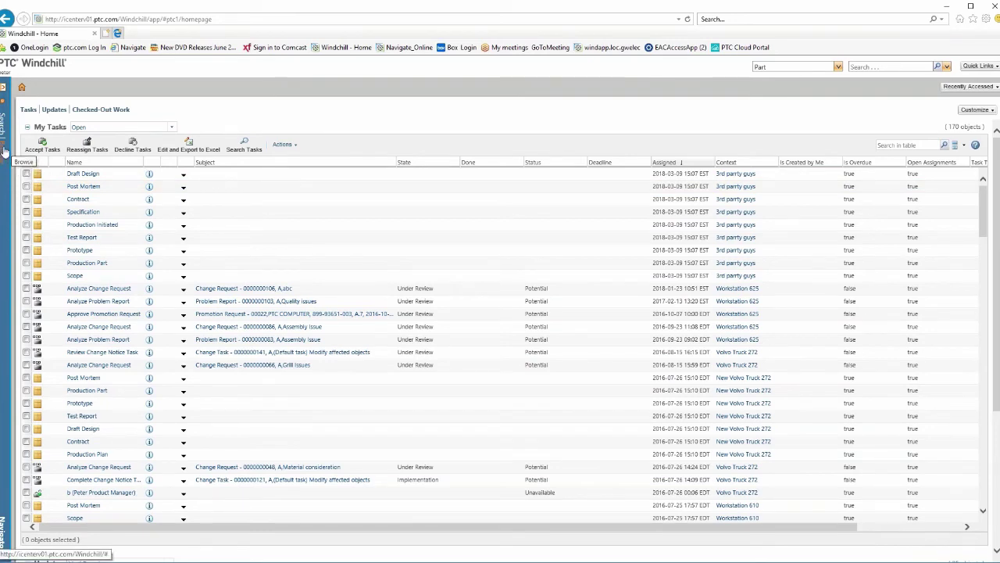
left_click(4, 151)
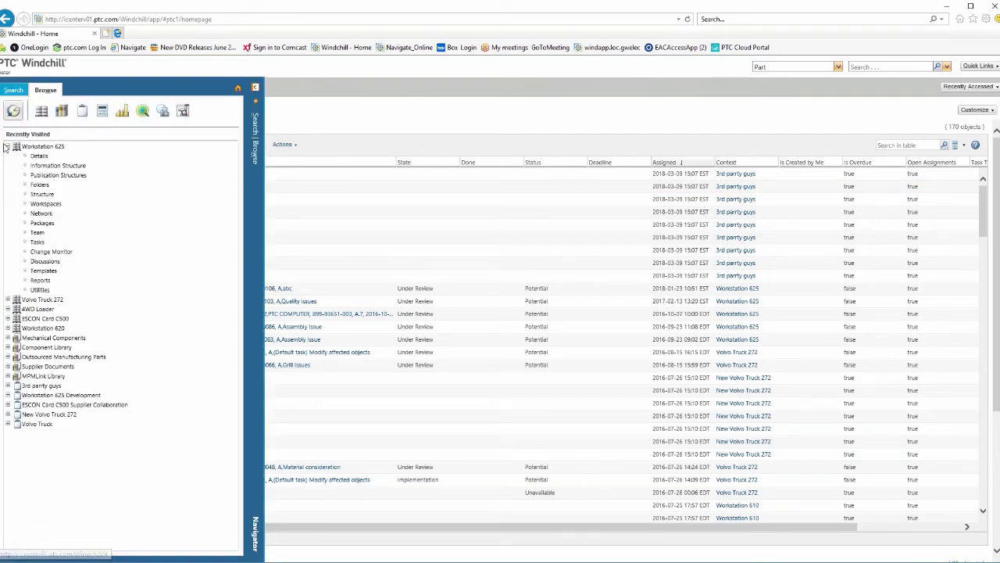
left_click(102, 110)
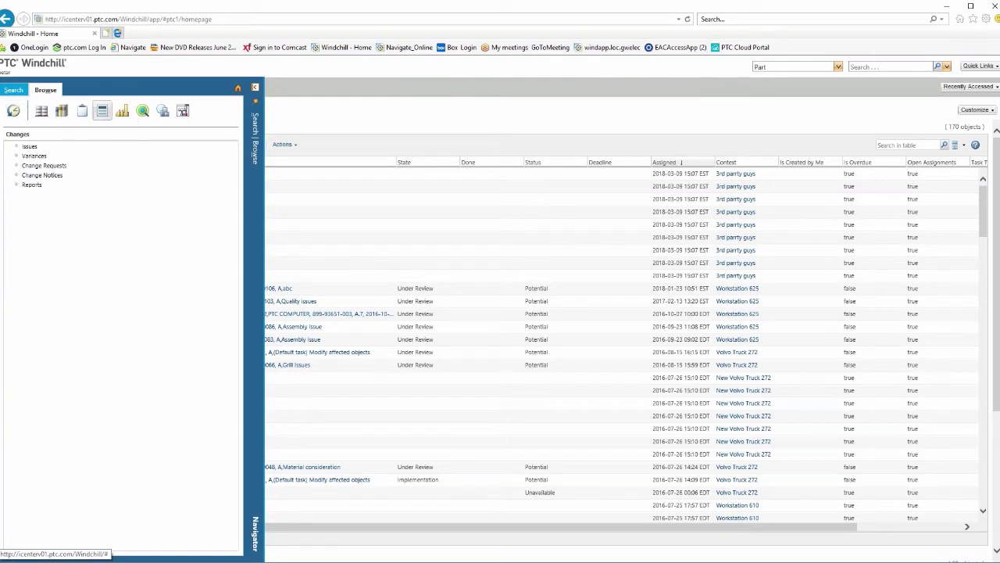
left_click(29, 147)
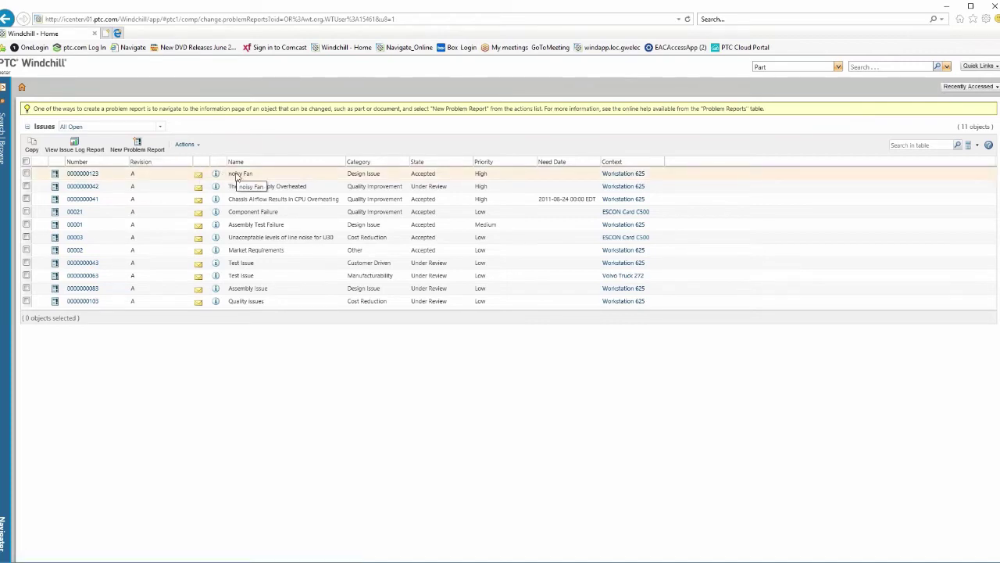
left_click(88, 175)
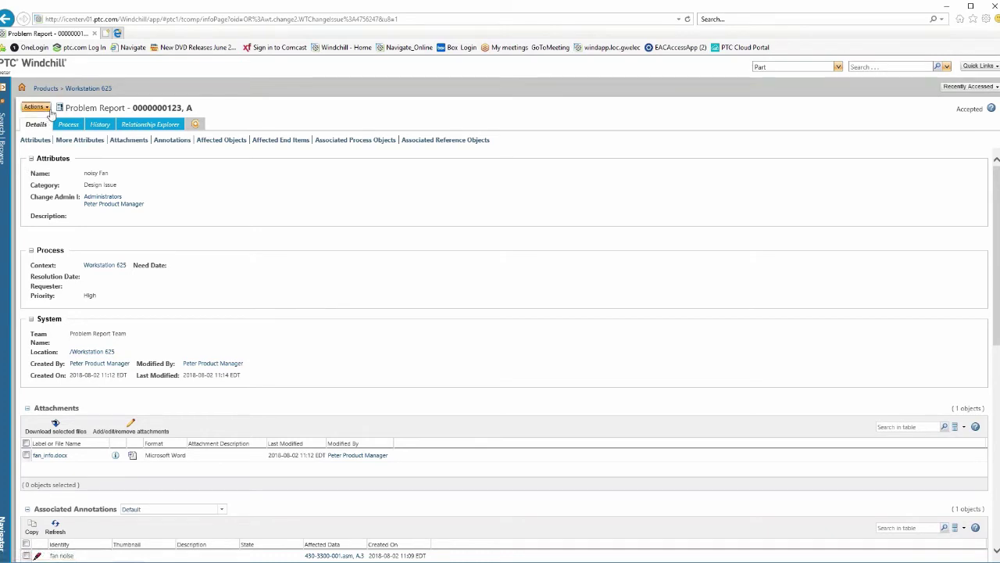
Show the New Change Request and New Defect options under the problem report's Actions > New
left_click(35, 107)
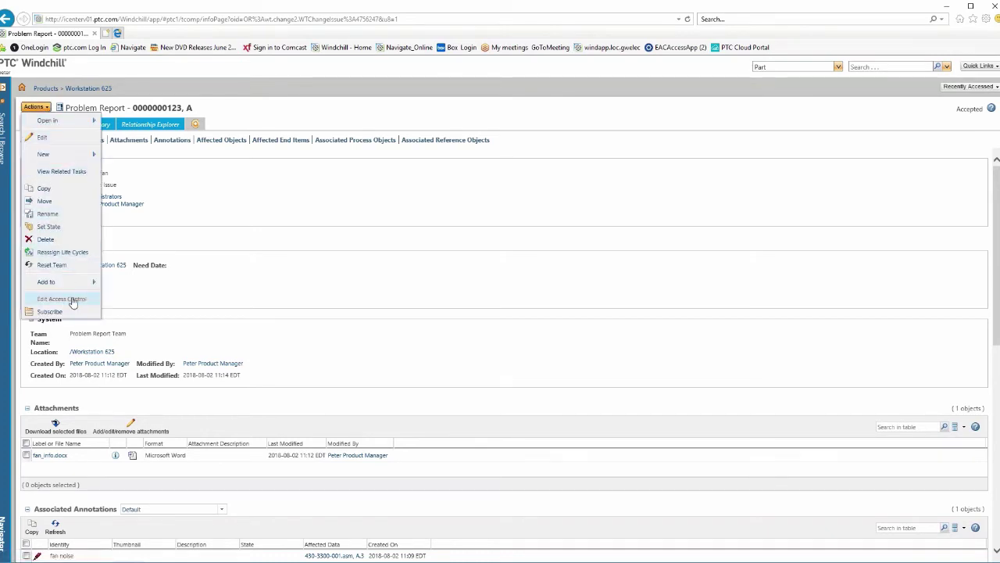
left_click(202, 212)
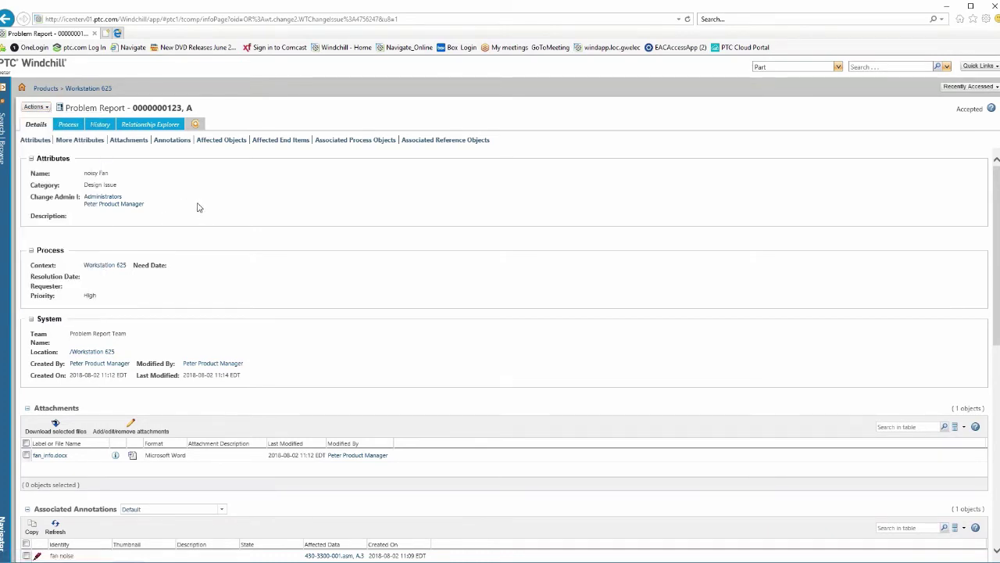
scroll(201, 313, "down", 5)
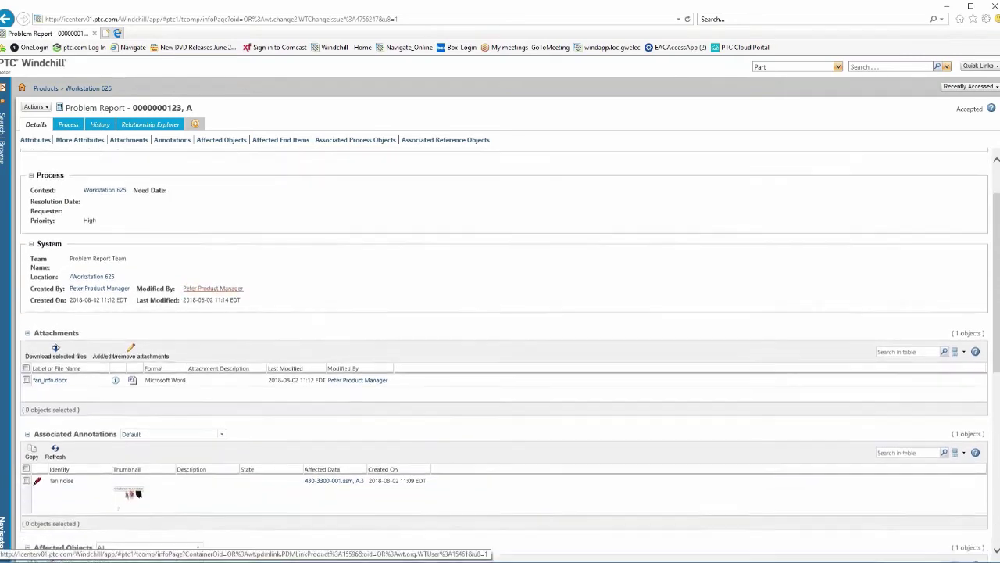
scroll(141, 343, "up", 5)
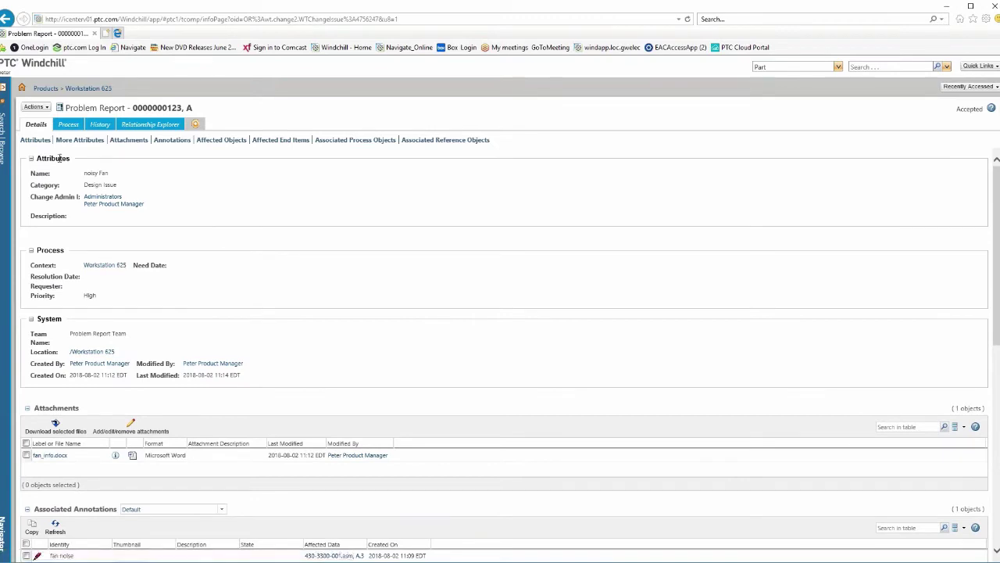
left_click(47, 111)
mouse_move(71, 156)
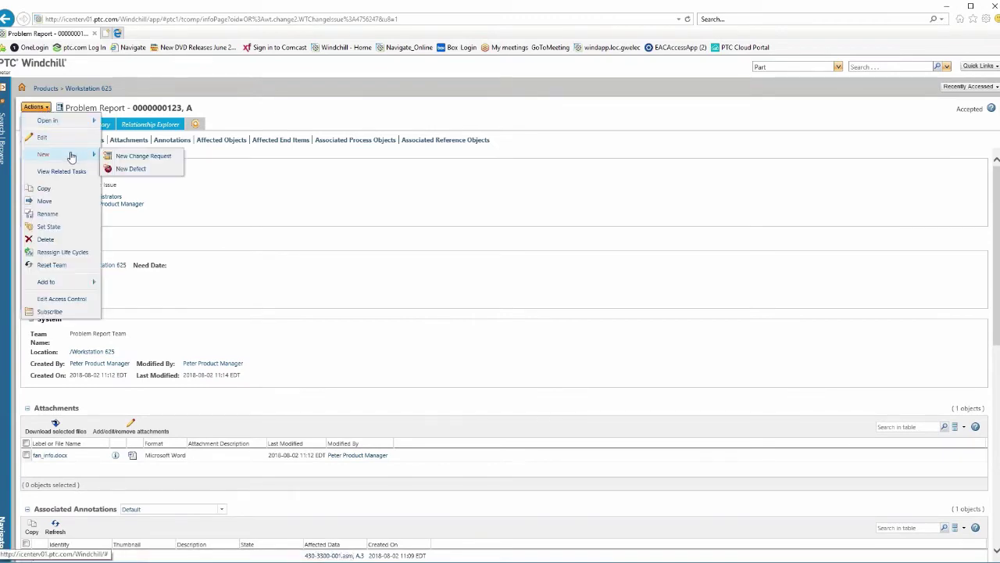
left_click(124, 159)
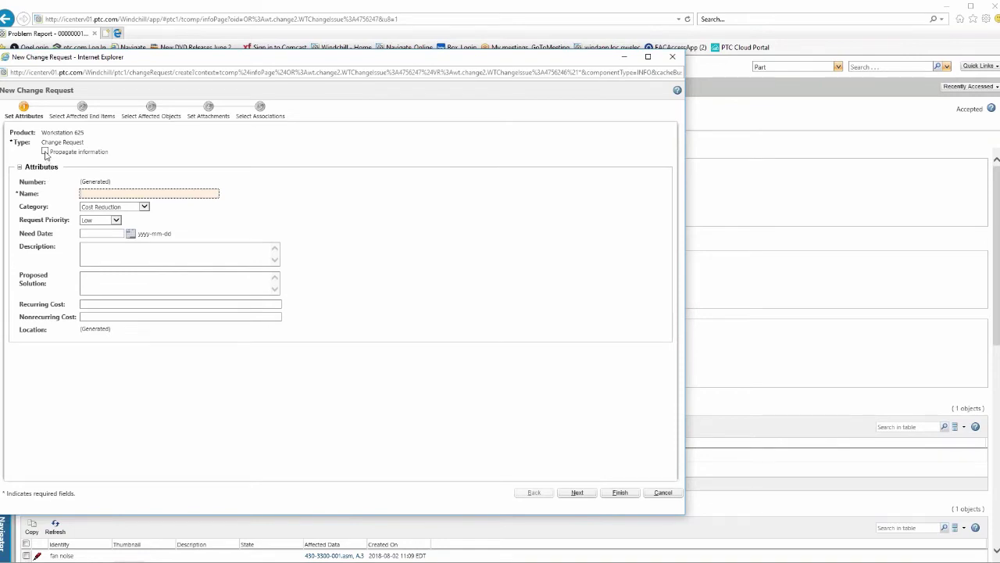
left_click(44, 153)
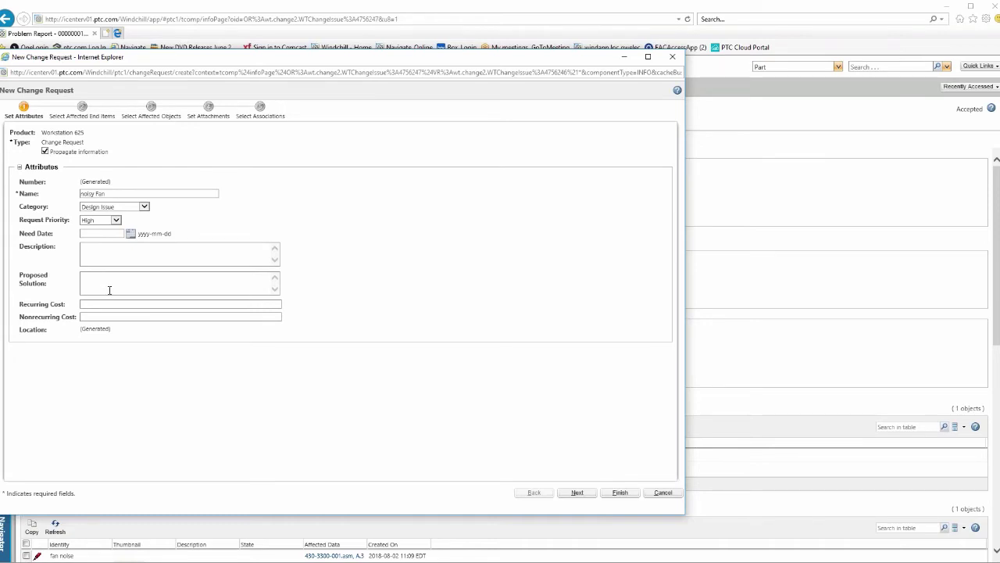
left_click(102, 279)
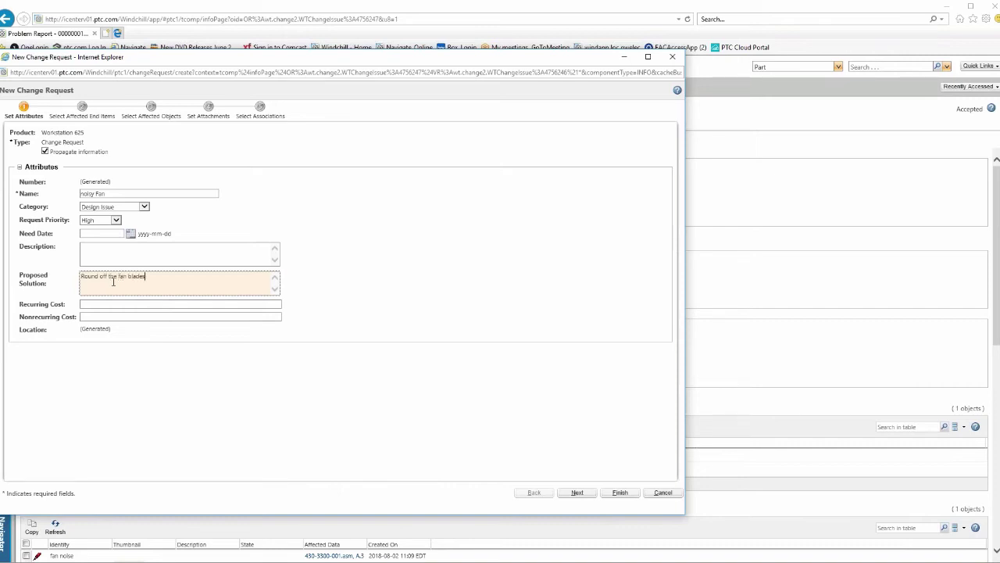
left_click(577, 493)
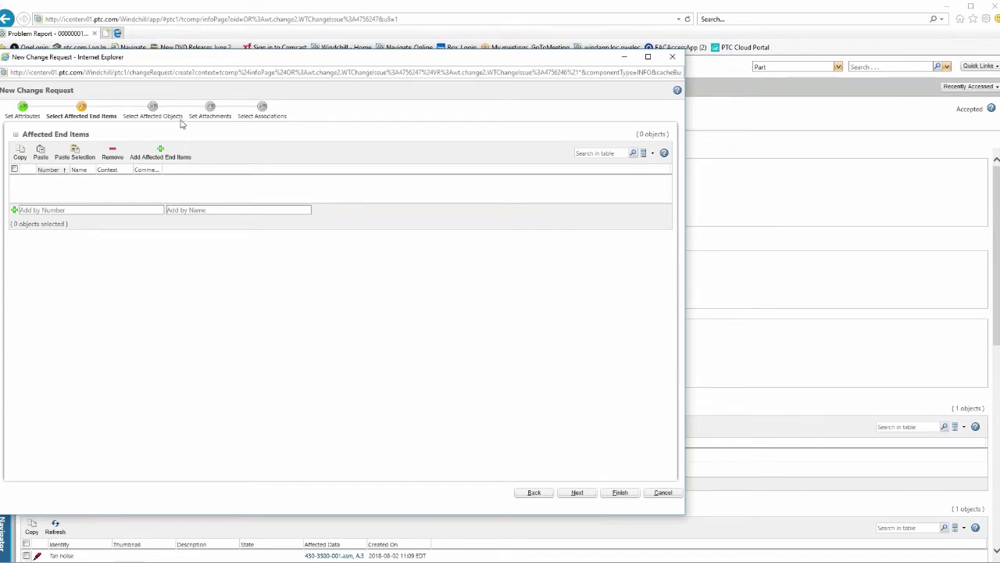
left_click(619, 493)
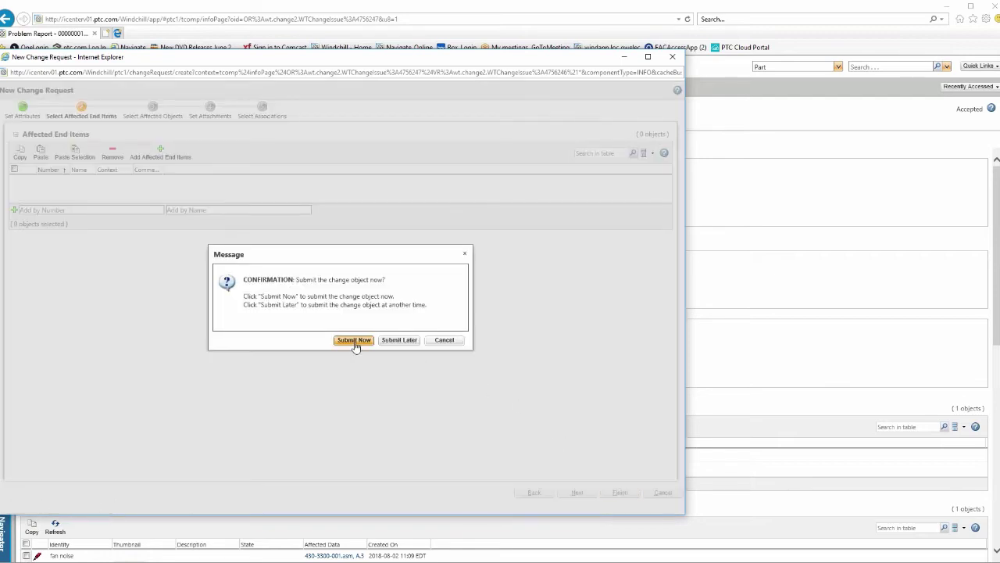
left_click(354, 342)
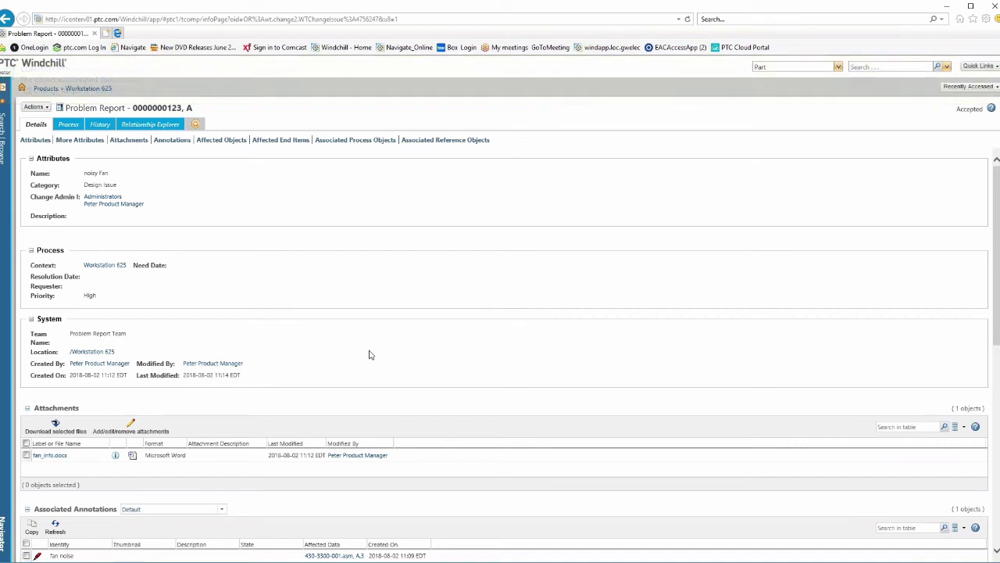
left_click(22, 90)
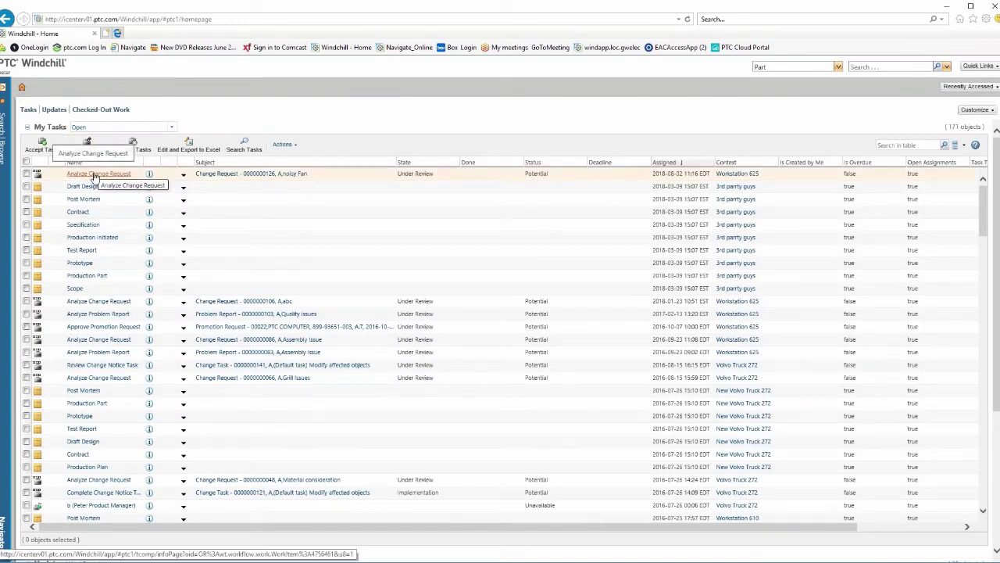
left_click(94, 173)
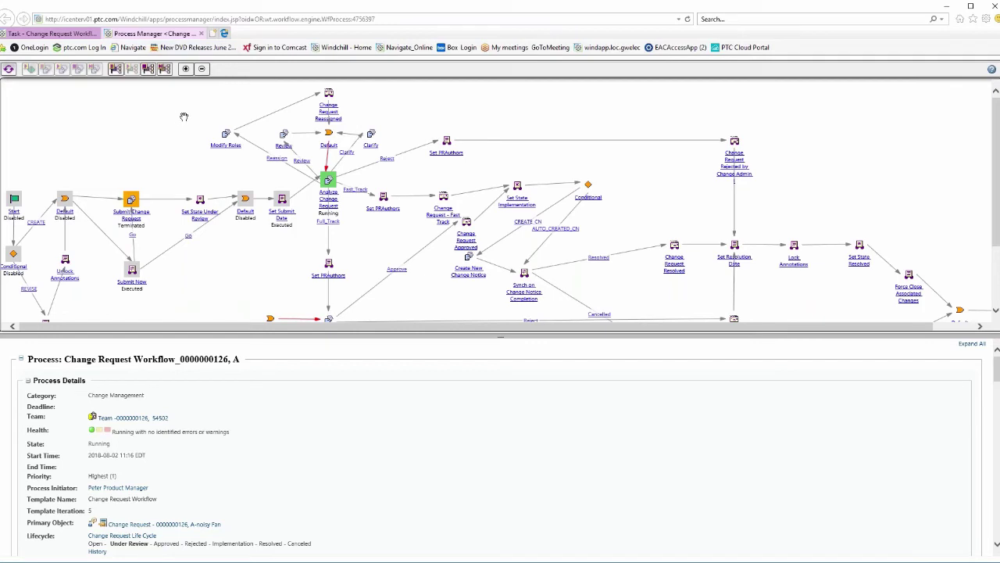
left_click(201, 34)
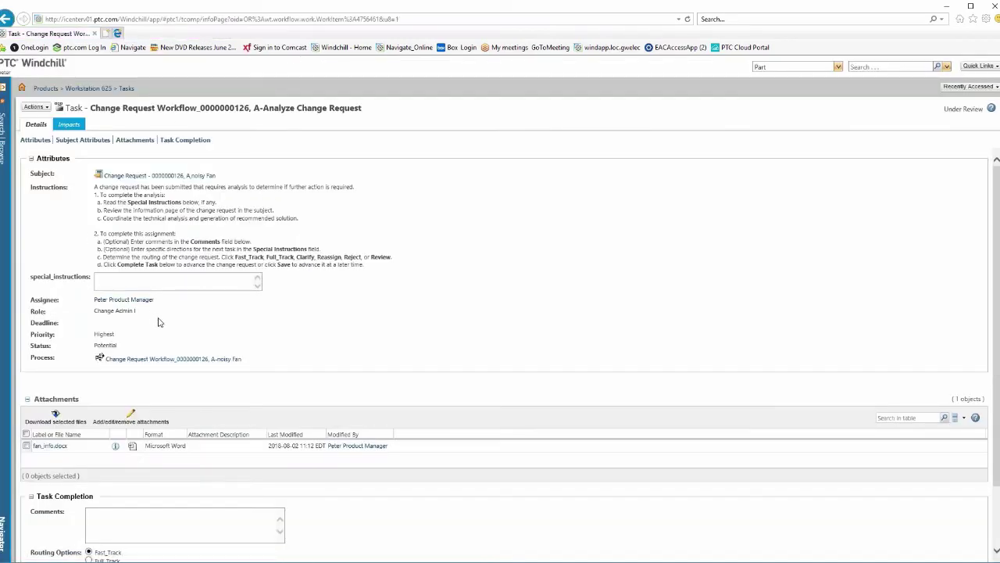
Complete the Analyze Change Request task on the Fast_Track route
scroll(160, 324, "down", 2)
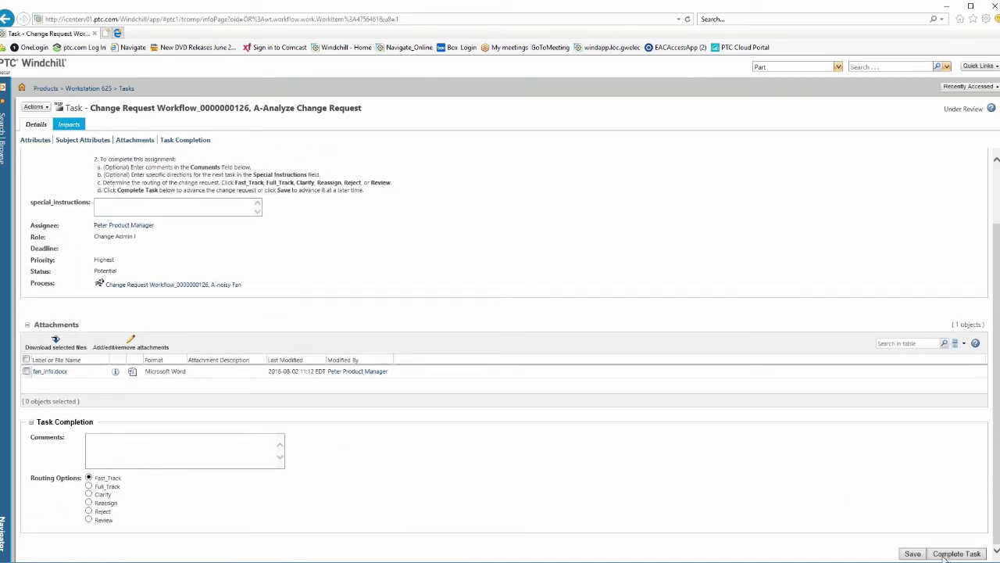
left_click(945, 555)
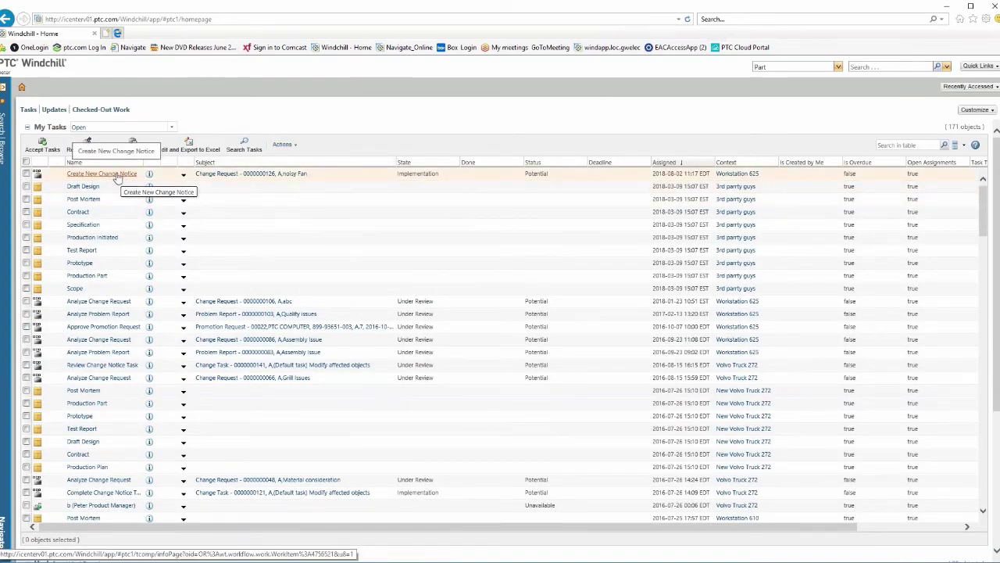
Open the Create New Change Notice task and review its running workflow process in Process Manager
left_click(117, 174)
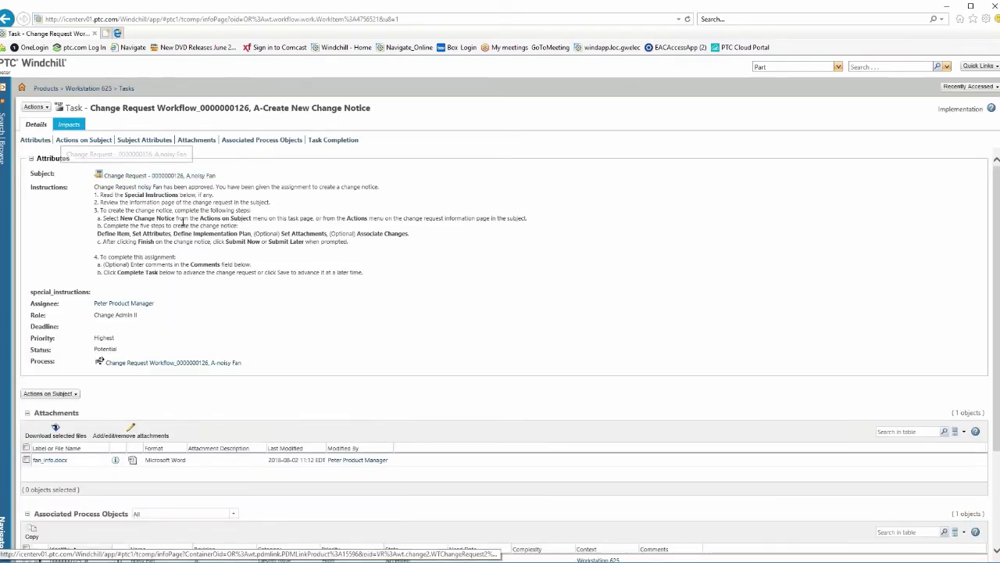
left_click(131, 364)
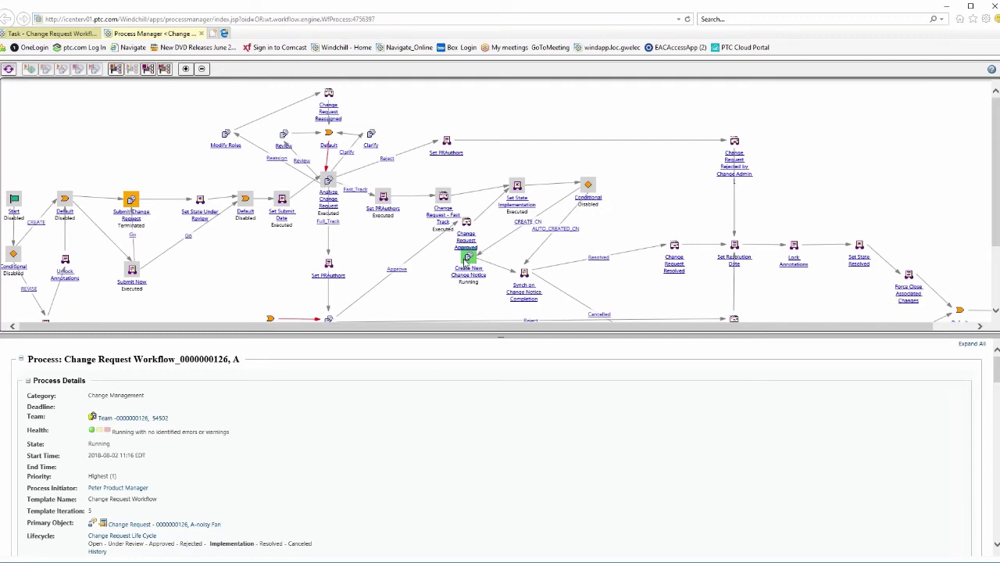
left_click(201, 34)
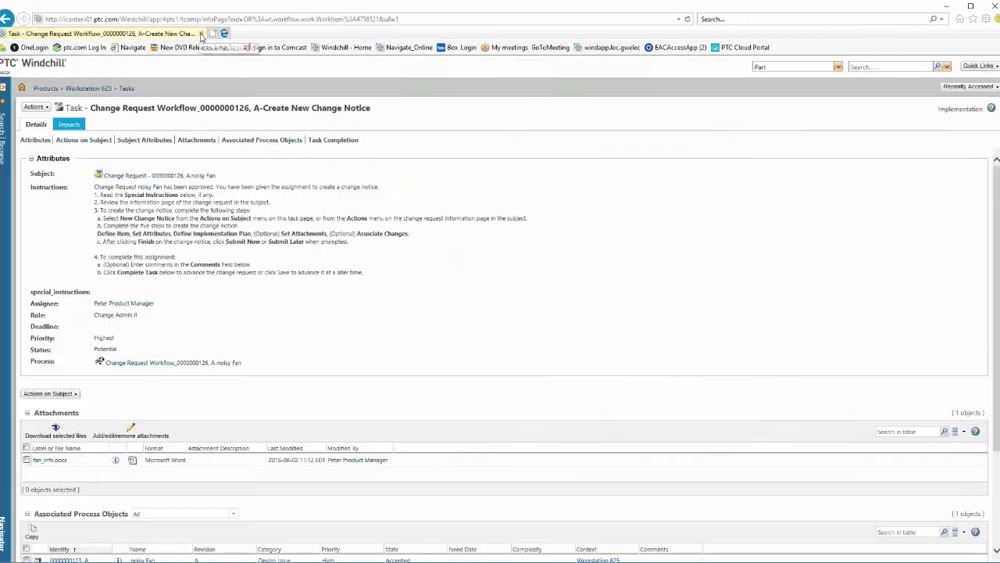
Draft change notice 'noisy Fan' from the change request, propagating its details and assigning the change task to the design engineer
left_click(77, 394)
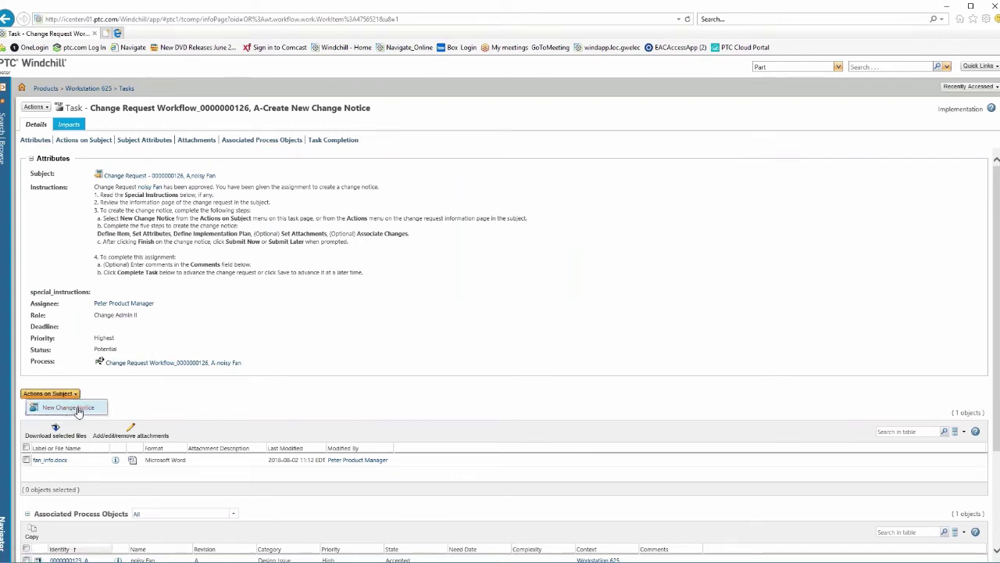
left_click(78, 408)
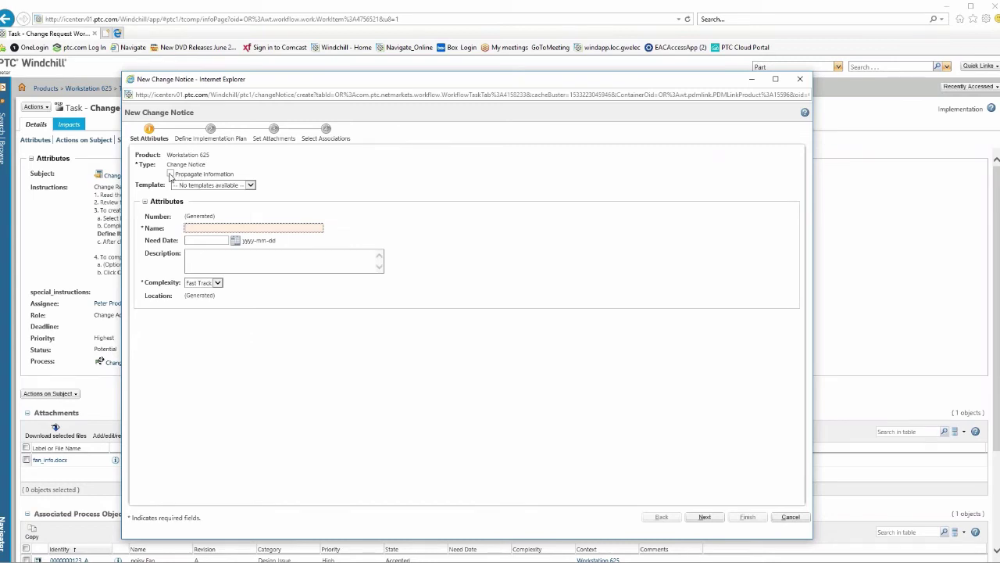
left_click(171, 174)
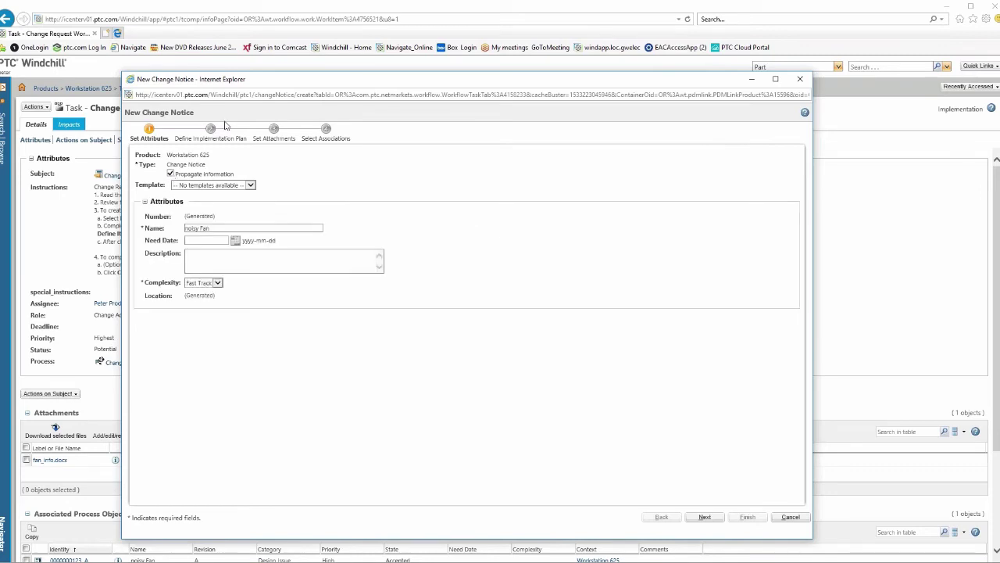
left_click(705, 517)
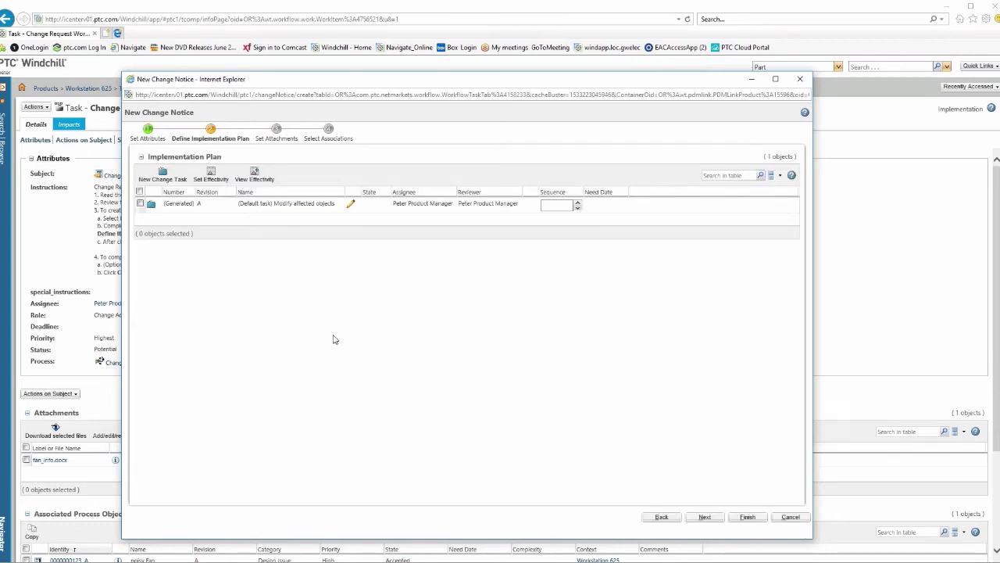
left_click(350, 207)
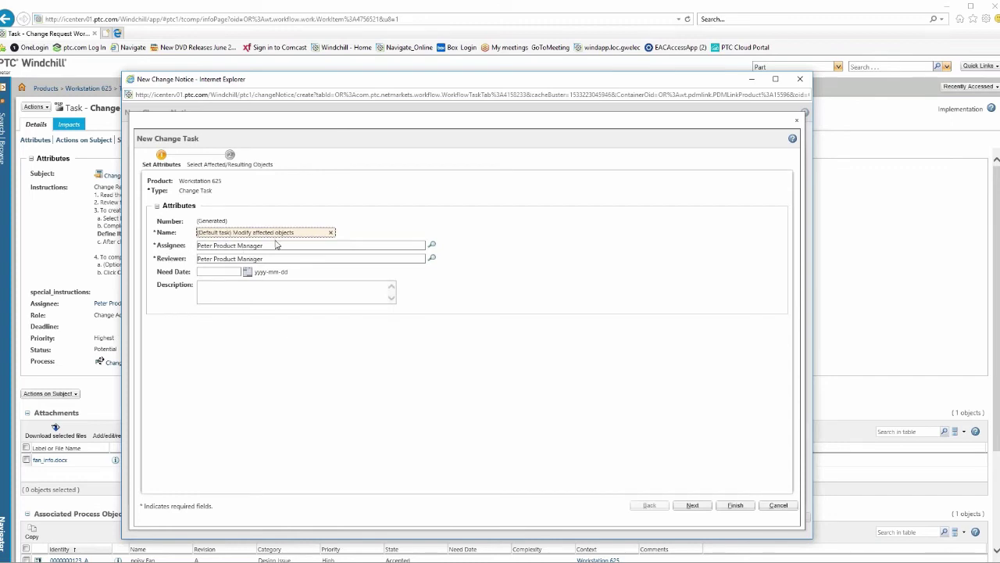
key("Tab")
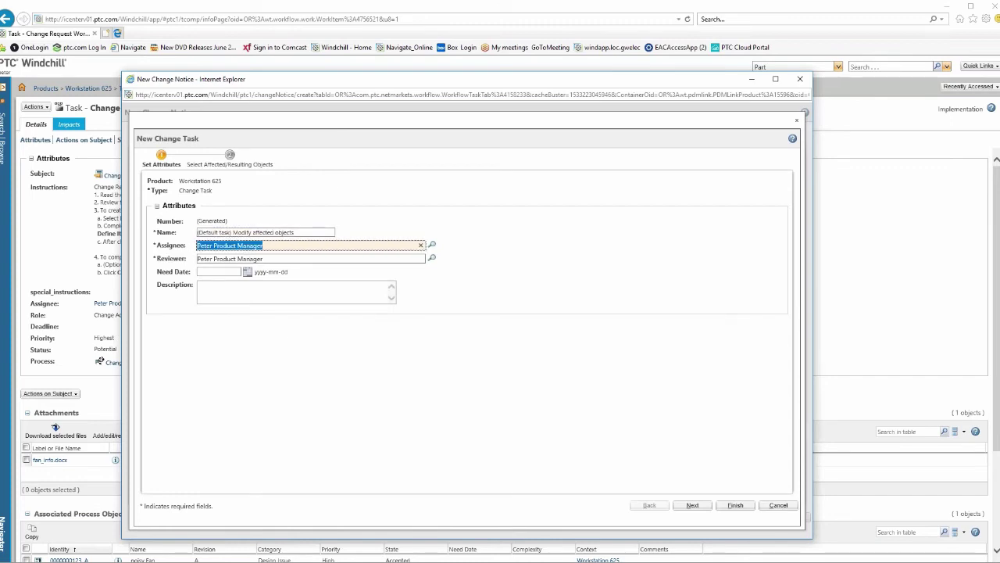
type("dave")
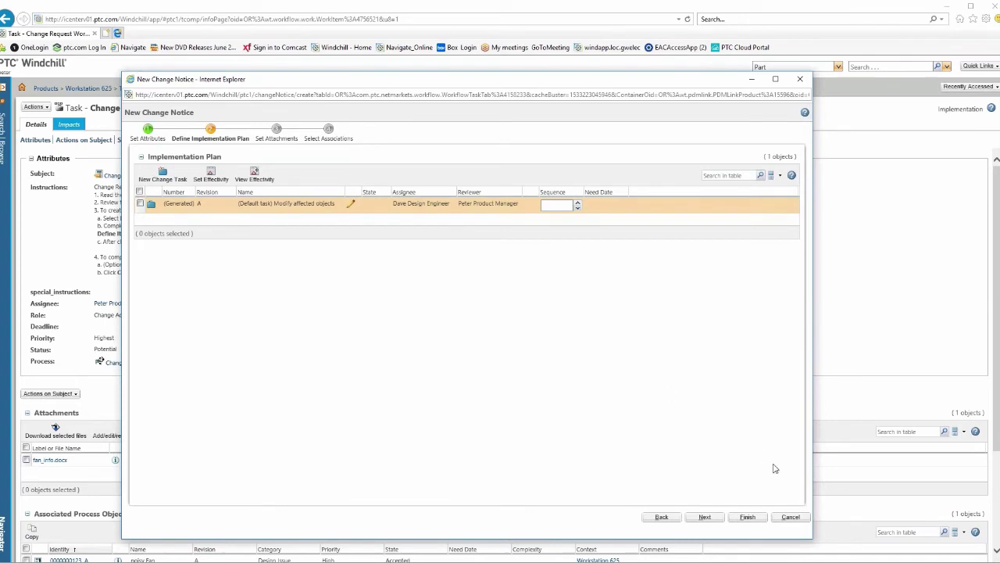
left_click(747, 518)
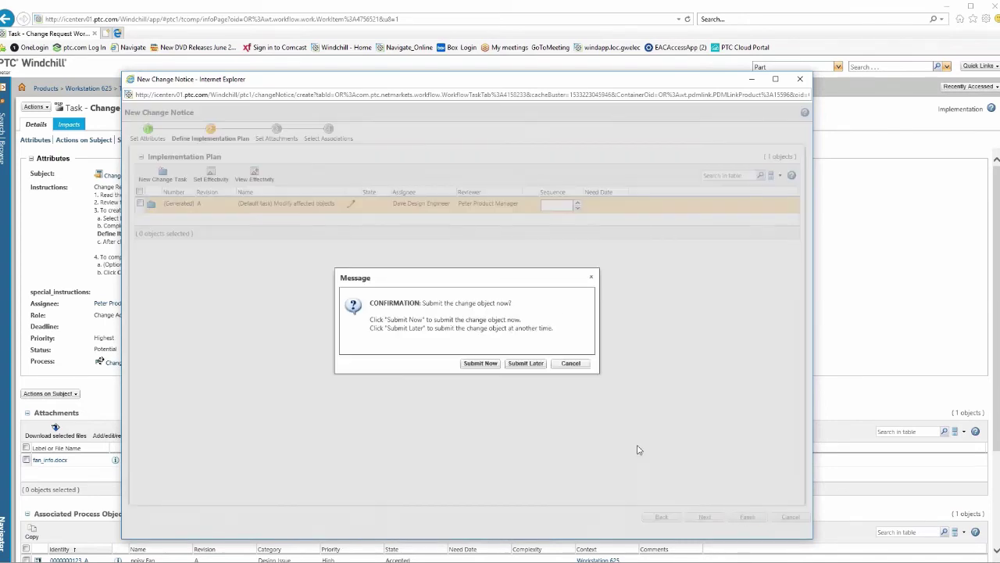
Submit the change notice, then open Workstation 625's Utilities page from Recent Products
left_click(479, 363)
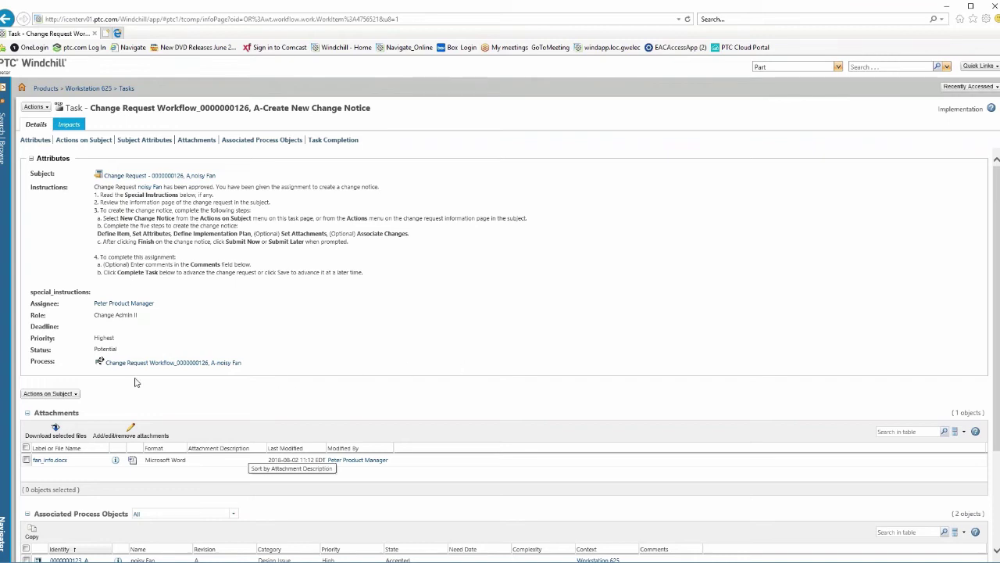
left_click(2, 152)
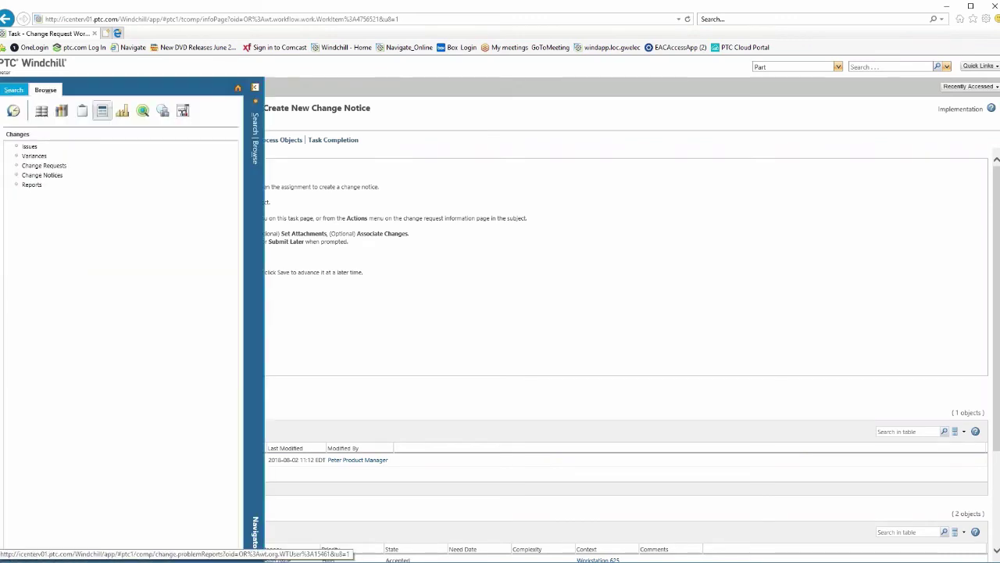
left_click(50, 111)
left_click(8, 146)
left_click(40, 289)
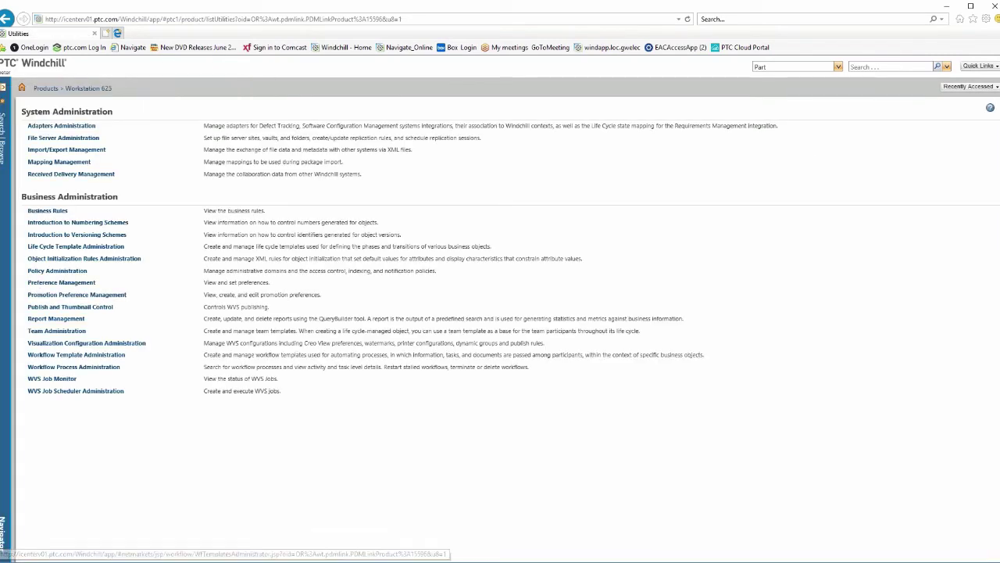
Open Workflow Template Administration and call up actions for the Change Activity Workflow template
left_click(104, 356)
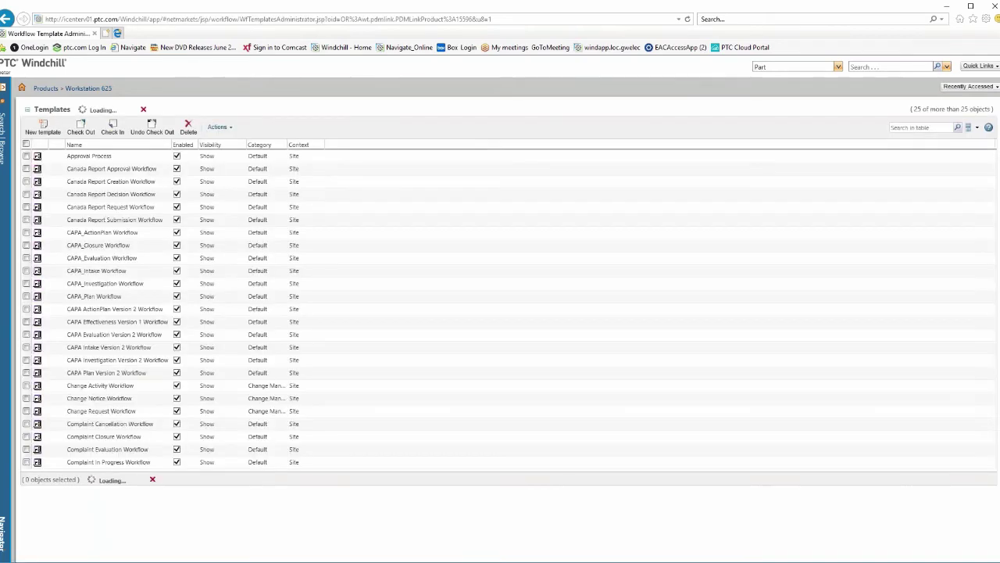
scroll(130, 375, "down", 2)
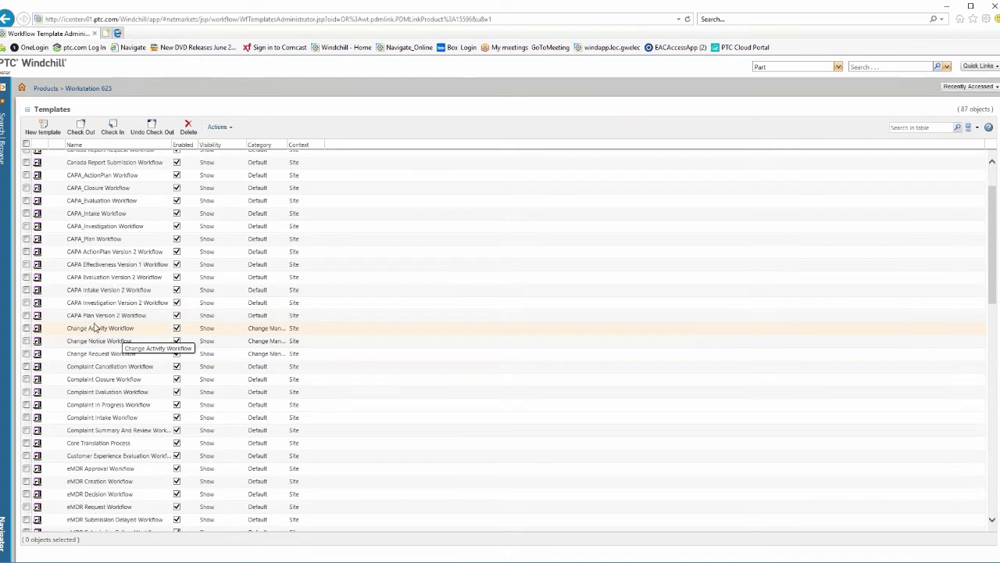
left_click(26, 328)
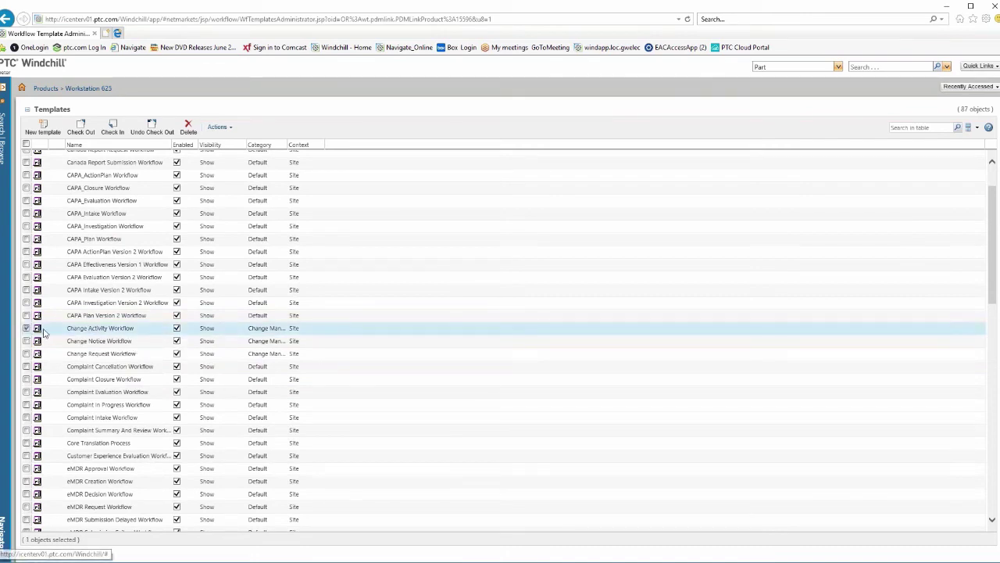
right_click(117, 331)
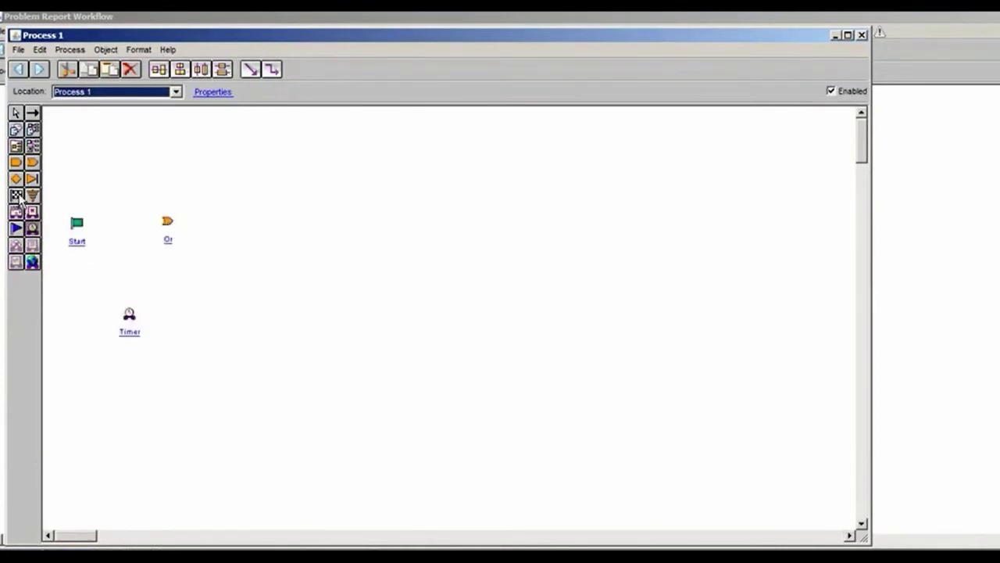
Place an End node and align the Start, Or and End nodes horizontally
left_click(282, 225)
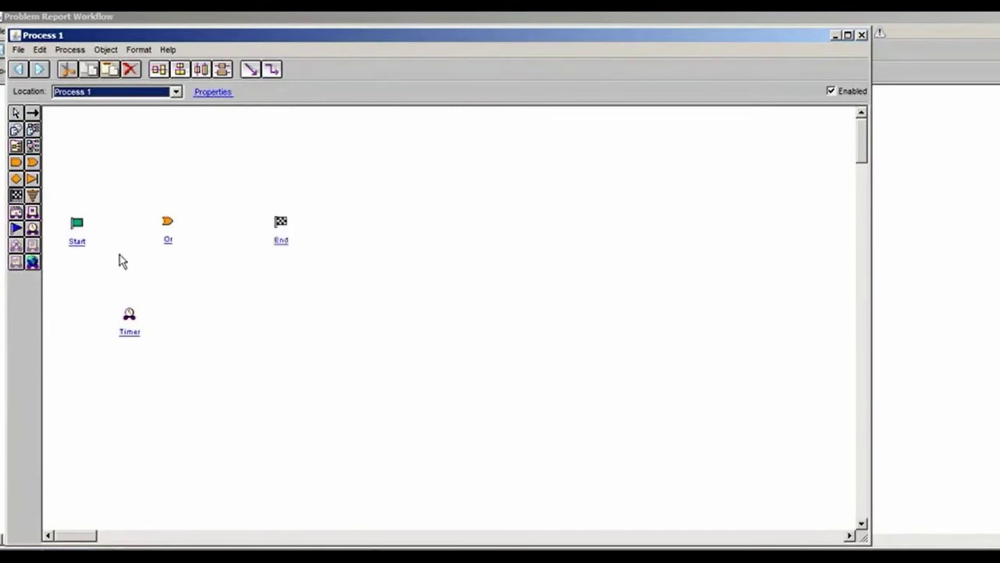
left_click(78, 227)
left_click(167, 222, "shift")
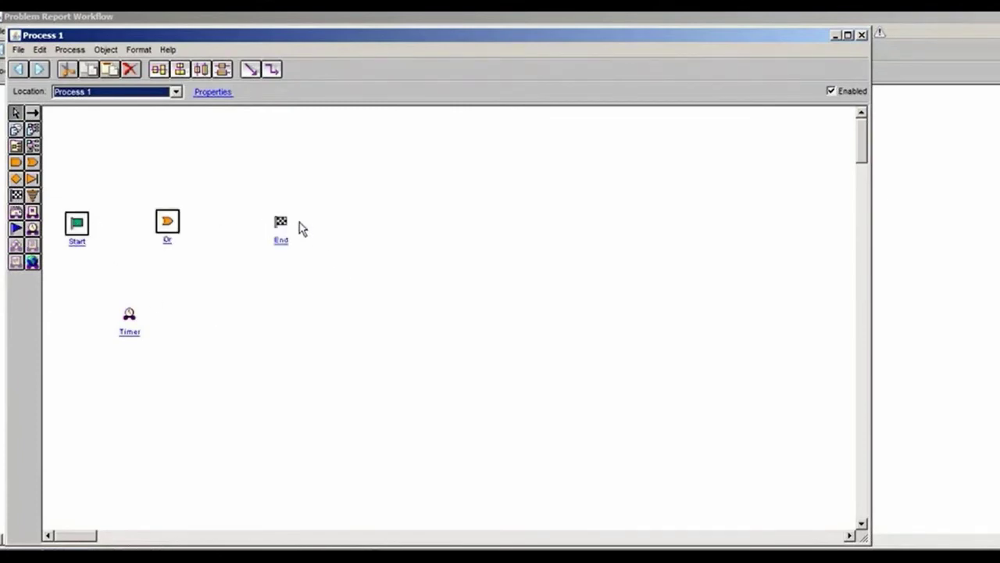
left_click(281, 222, "shift")
left_click(159, 69)
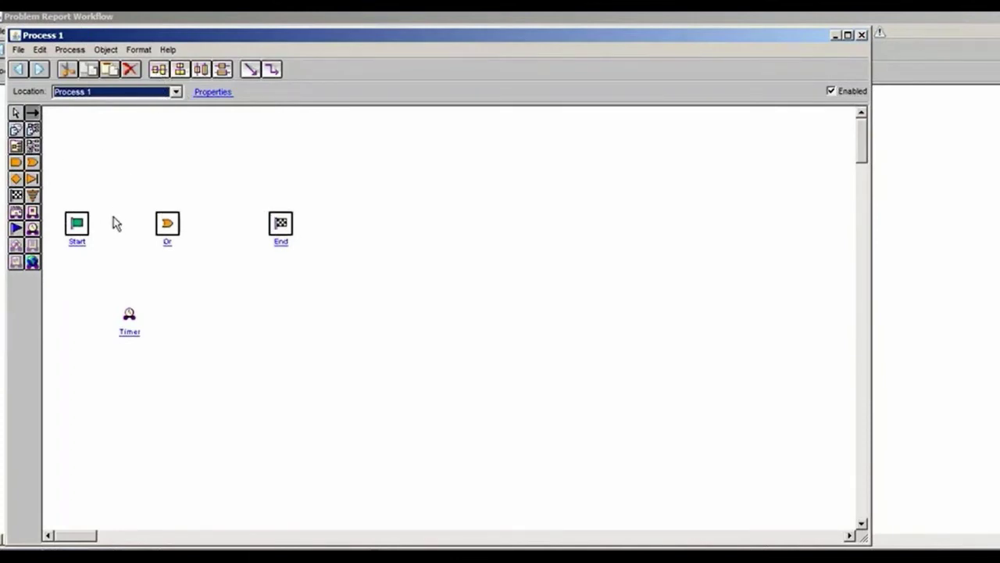
left_click(88, 158)
Draw connector arrows linking Start to Or and Or to End
left_click(36, 113)
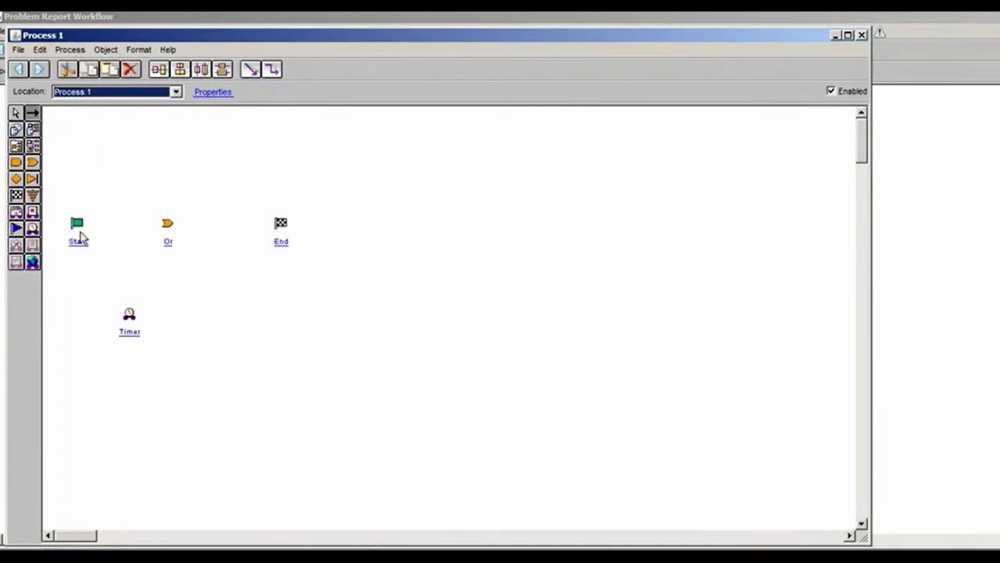
left_click_drag(82, 226, 280, 228)
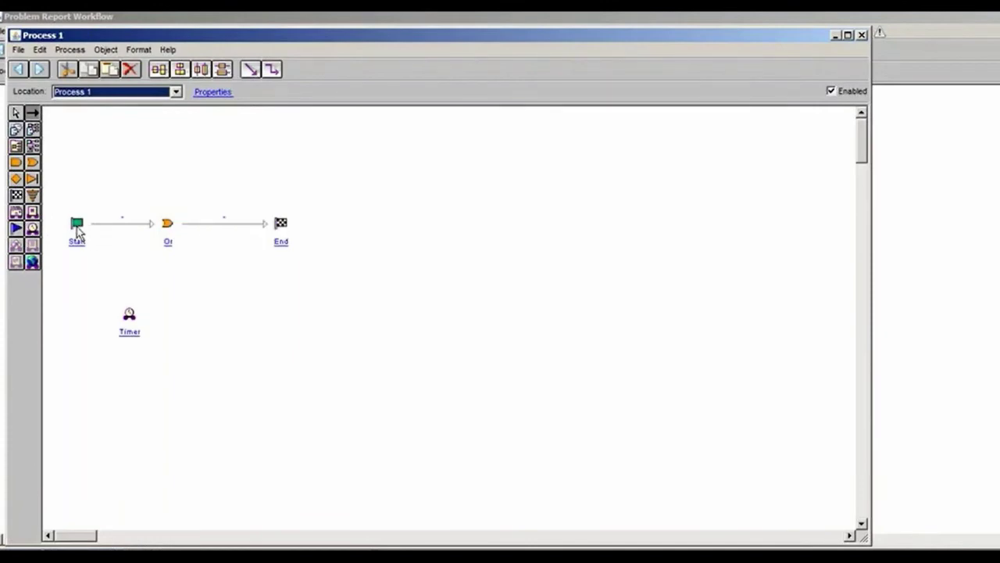
left_click_drag(79, 228, 167, 233)
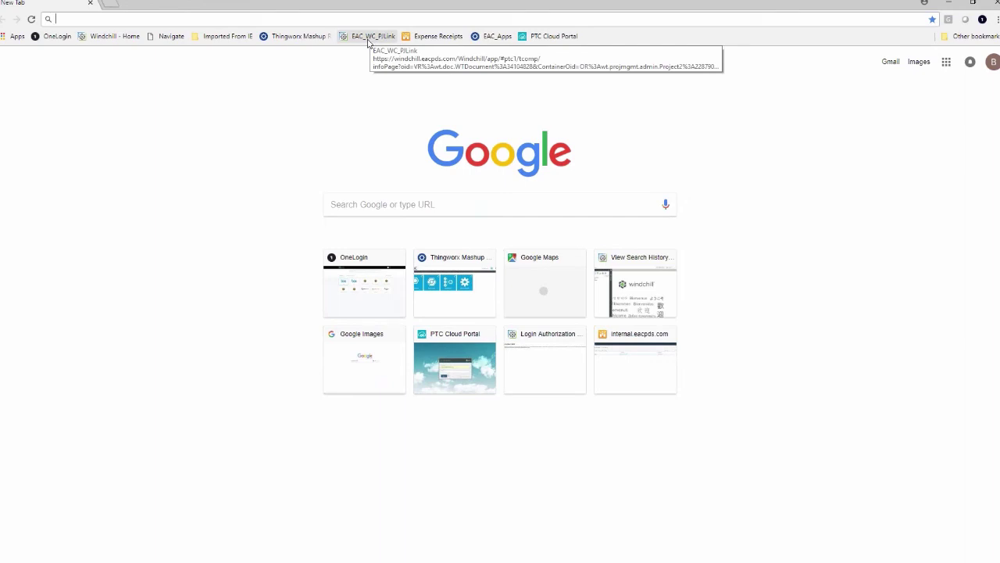
Open the EAC_Apps bookmarked site
left_click(490, 37)
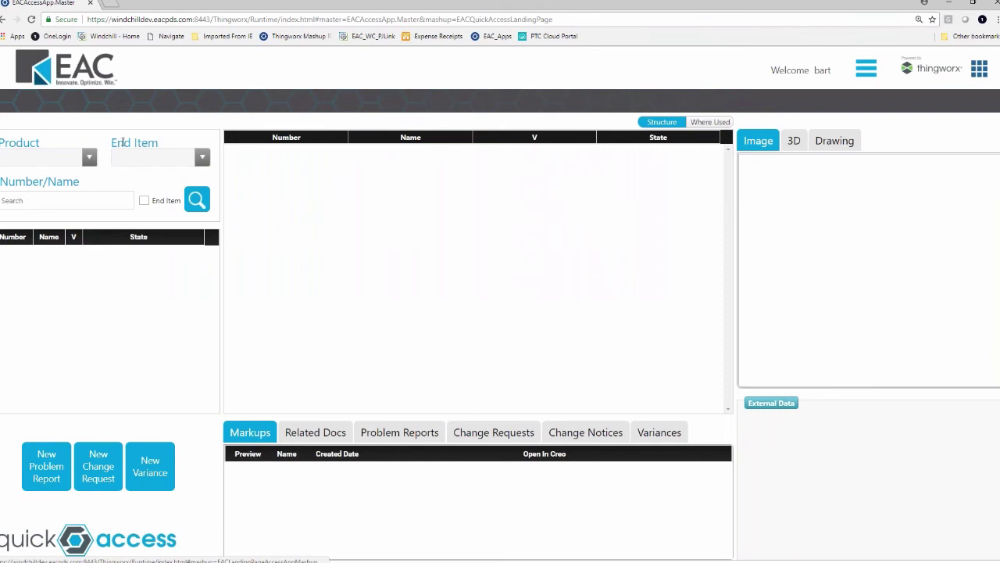
Search for end item WCDS000534 under the Drive System product
left_click(89, 160)
left_click(70, 194)
left_click(201, 158)
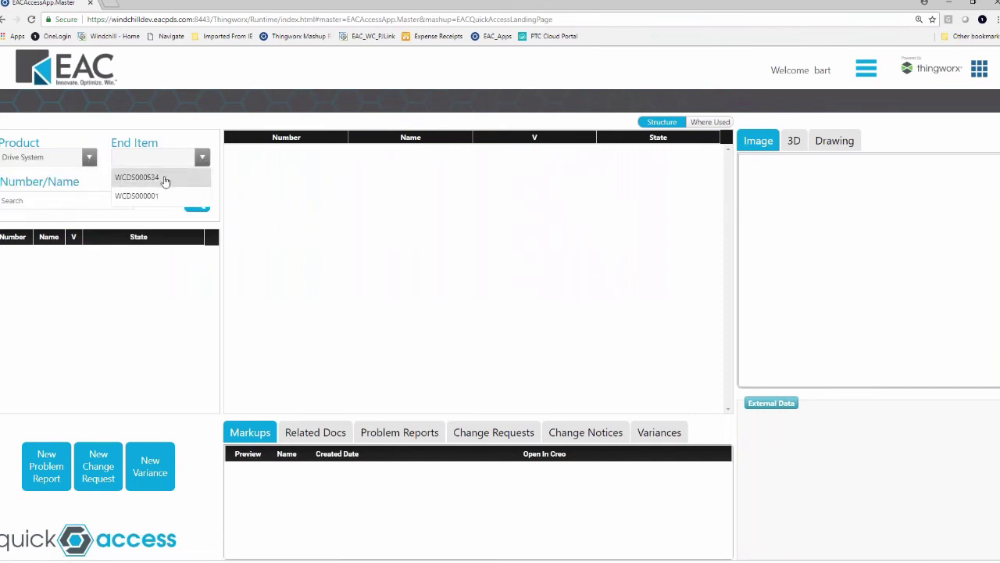
left_click(162, 178)
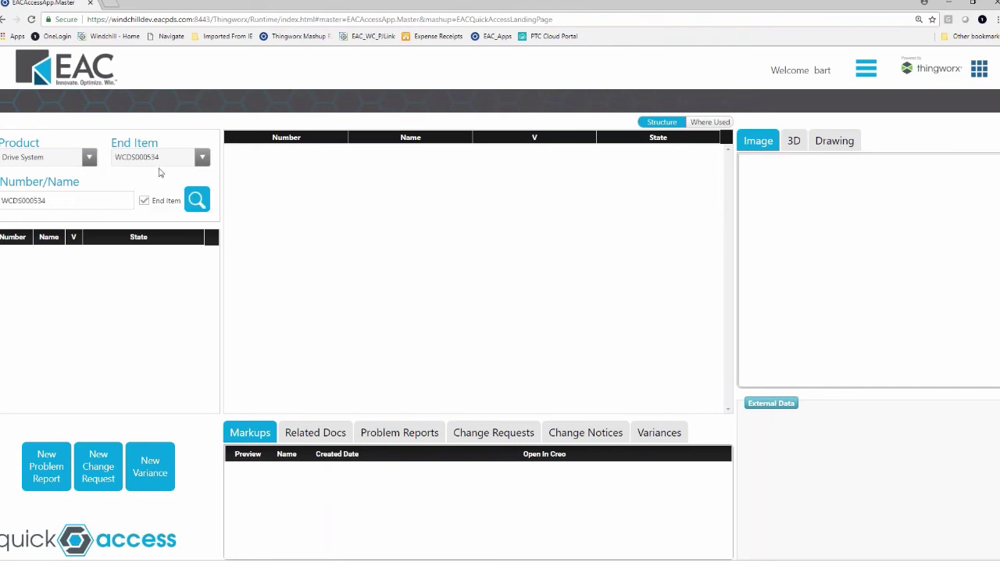
left_click(196, 200)
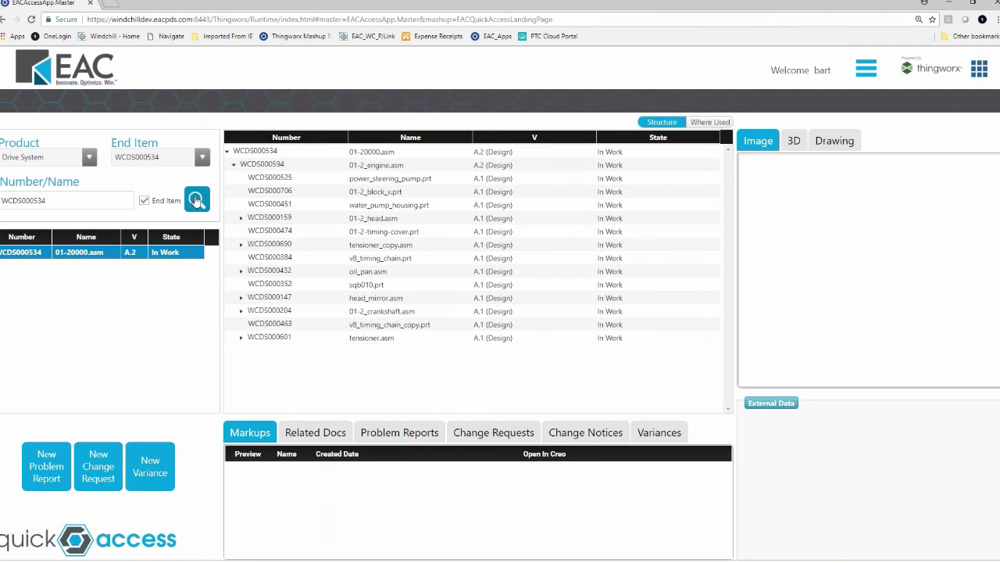
Load the 01-20000.asm assembly details, check its drawing, then return to the image view
left_click(270, 152)
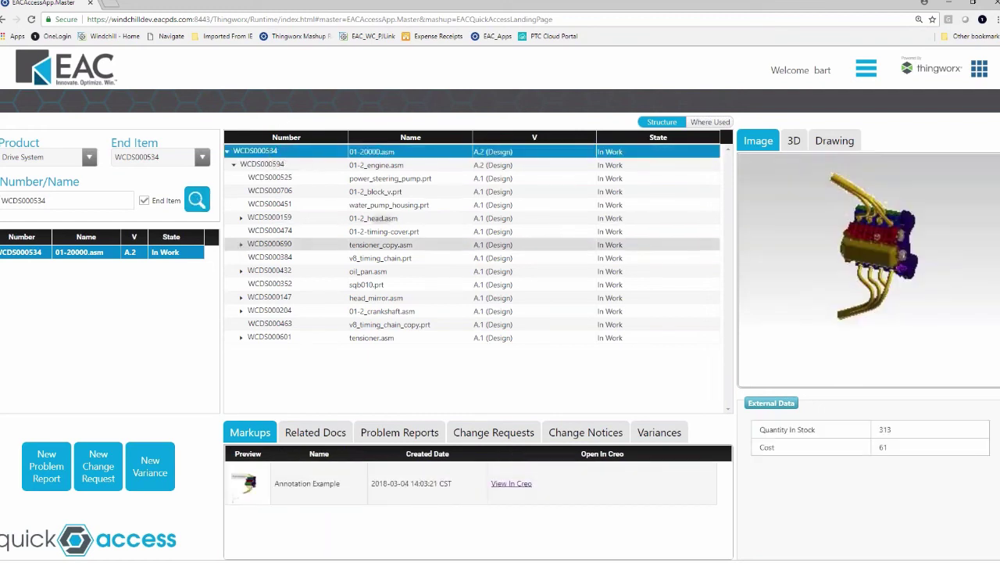
left_click(845, 146)
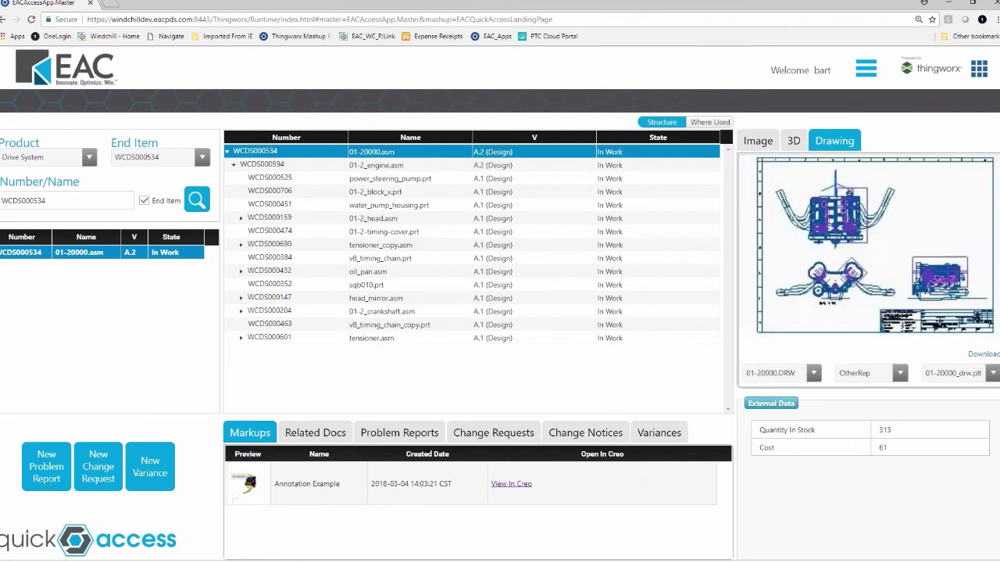
left_click(770, 145)
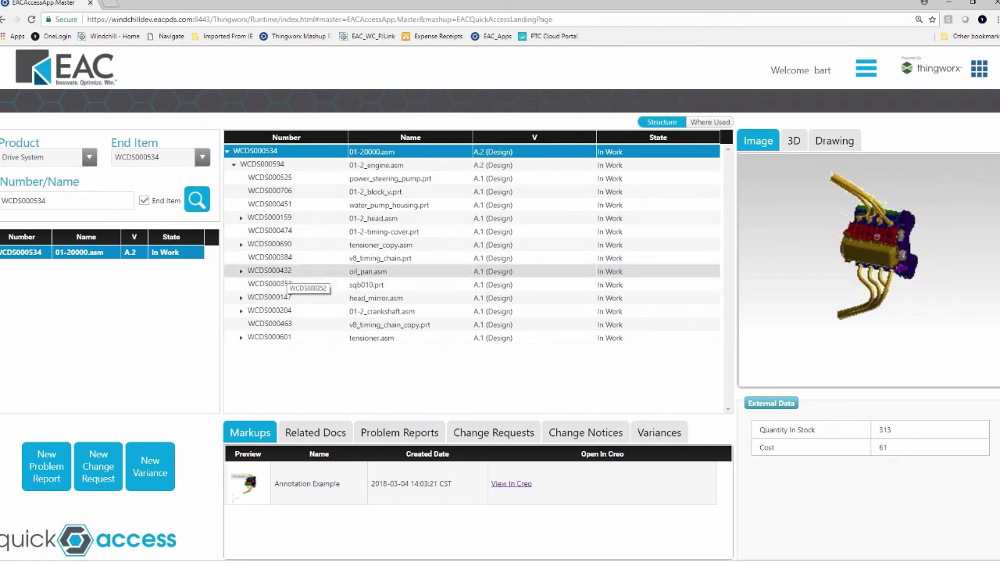
Preview 01-2_head.asm, tensioner_copy.asm, head_mirror.asm and finally 01-2_crankshaft.asm in the structure
left_click(283, 218)
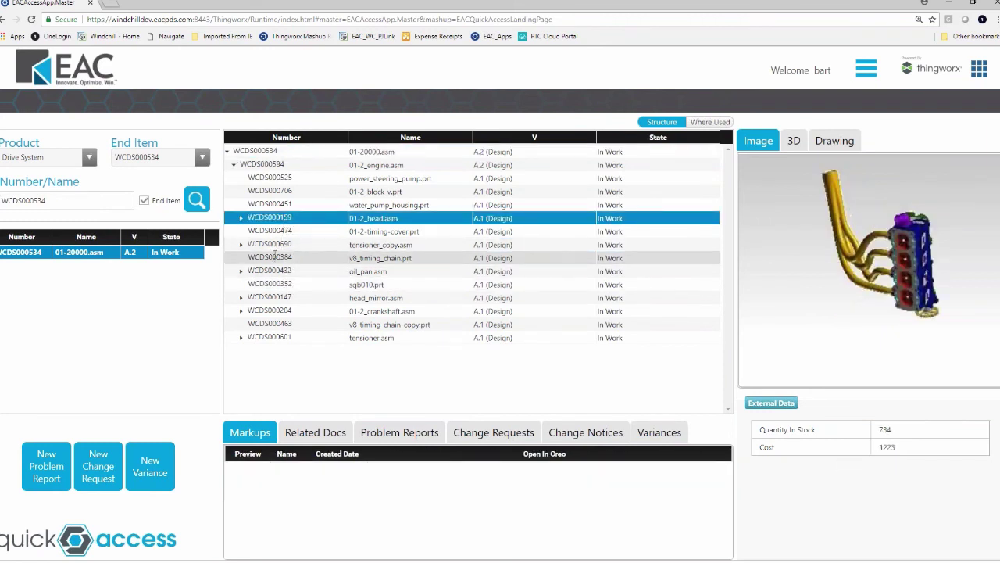
left_click(278, 246)
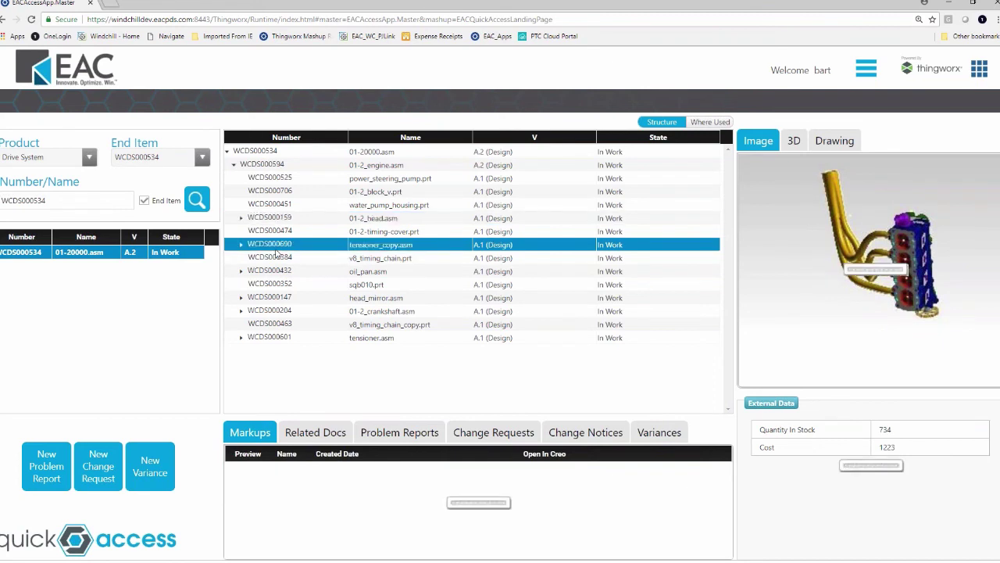
left_click(271, 297)
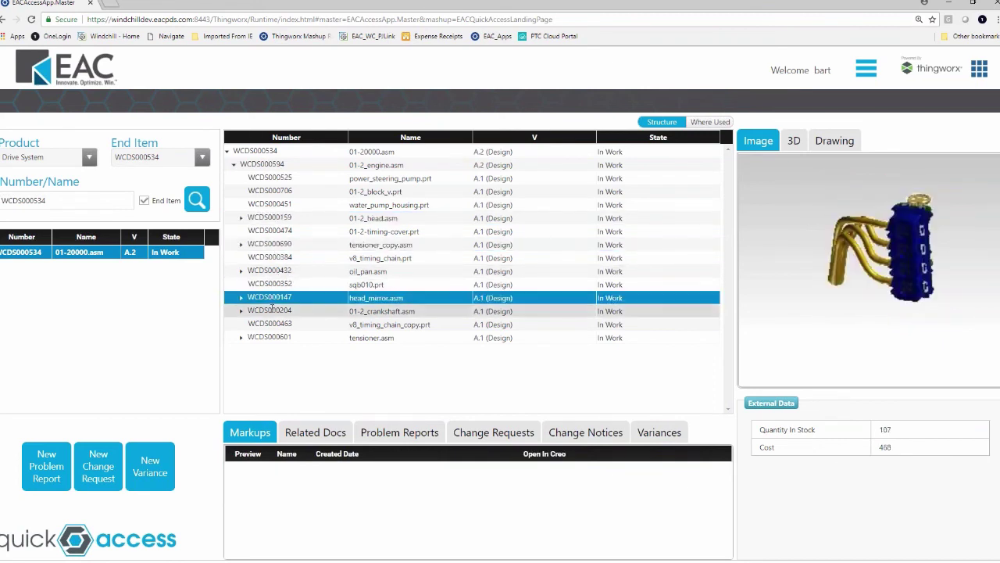
left_click(274, 311)
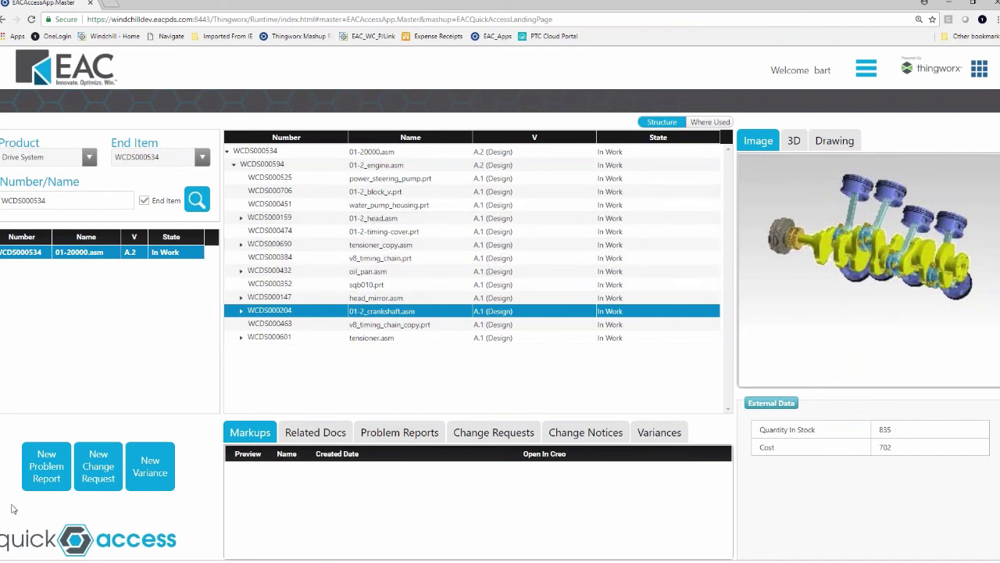
Submit problem report 'vibration found' for the crankshaft with category Documentation Issue and priority Medium
left_click(46, 467)
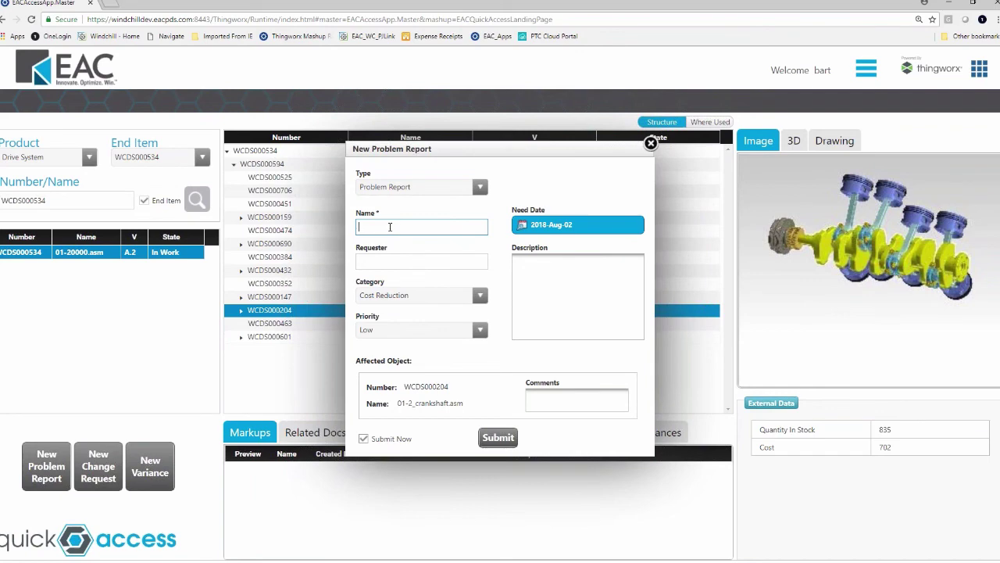
type("vibration found")
left_click(481, 298)
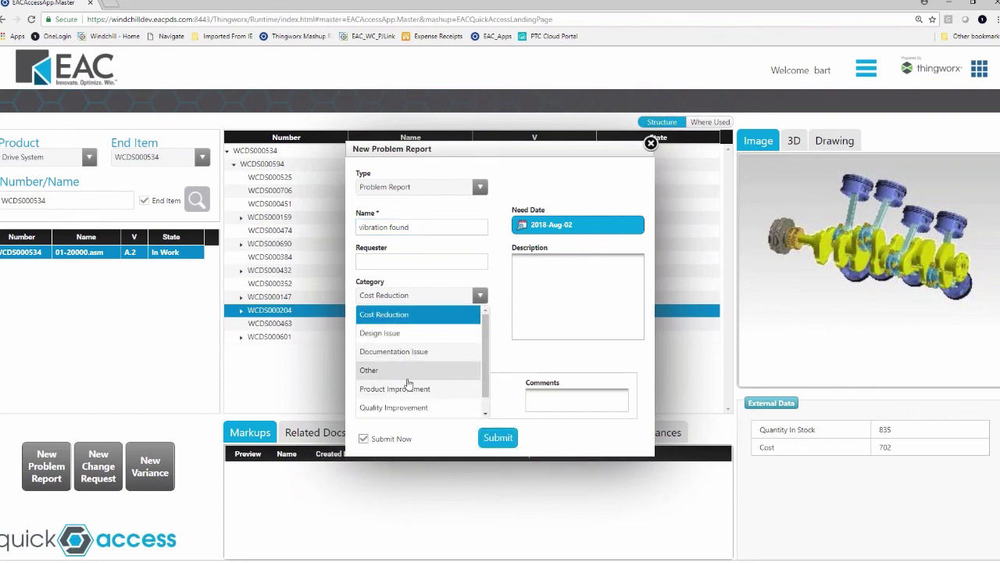
left_click(420, 353)
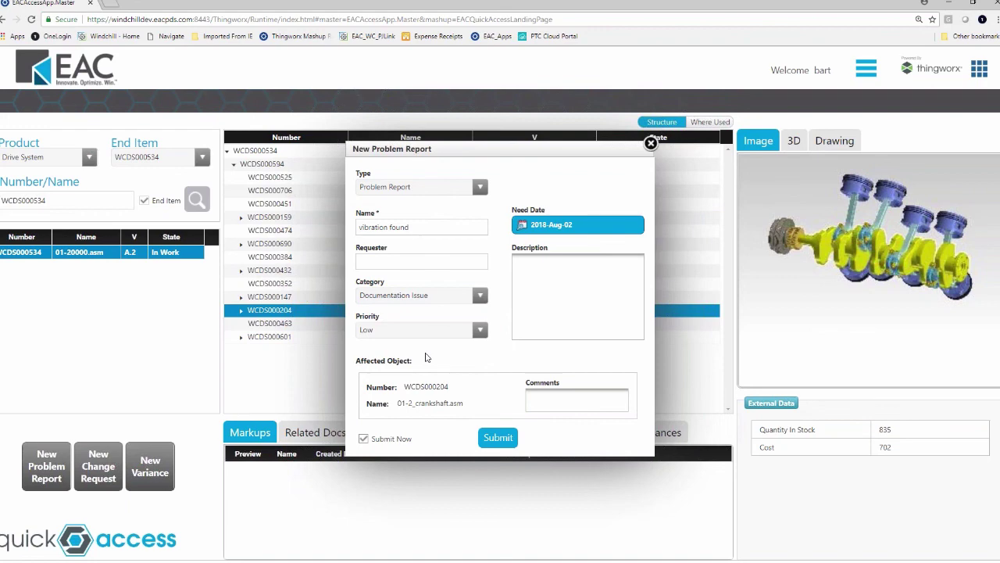
left_click(480, 331)
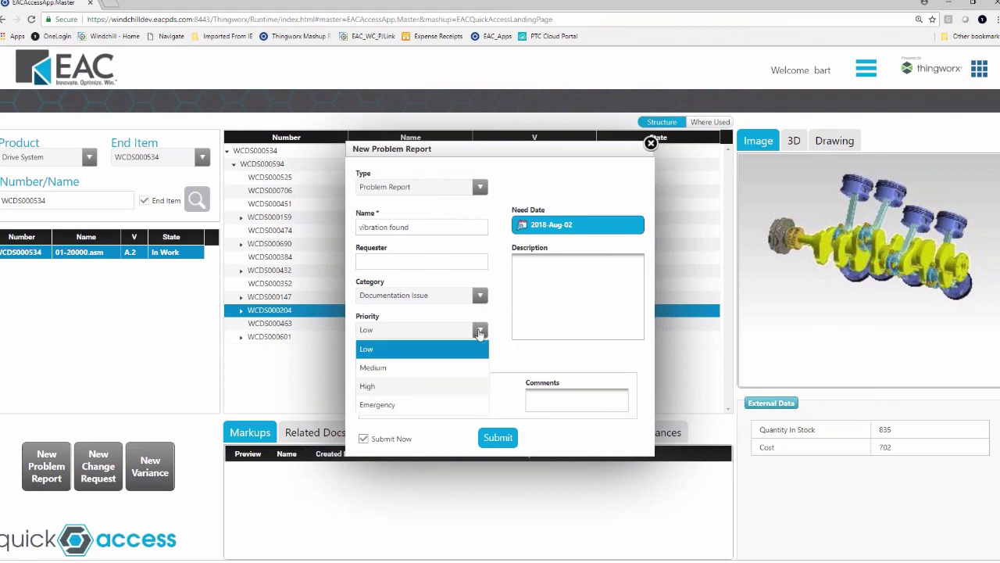
left_click(449, 368)
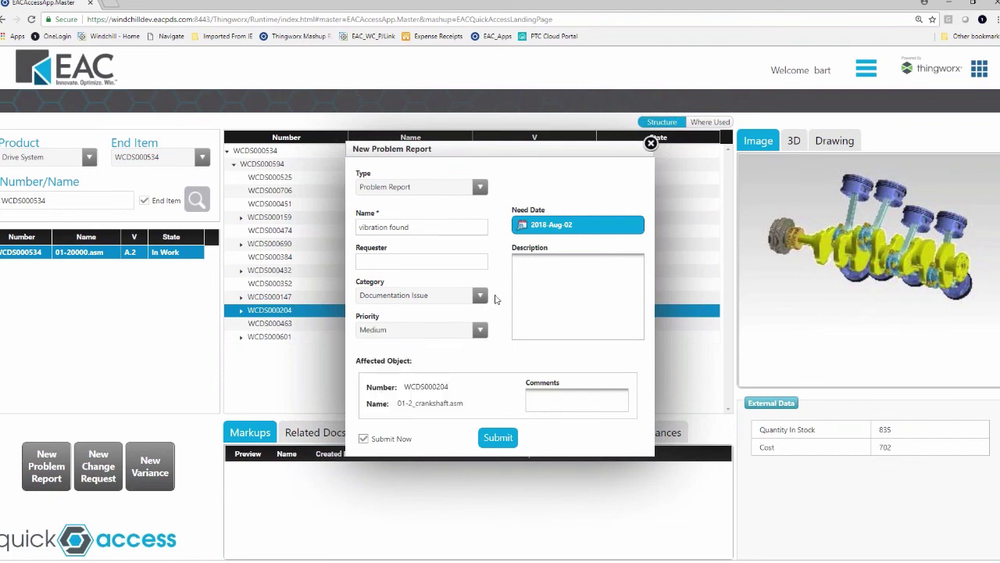
left_click(498, 438)
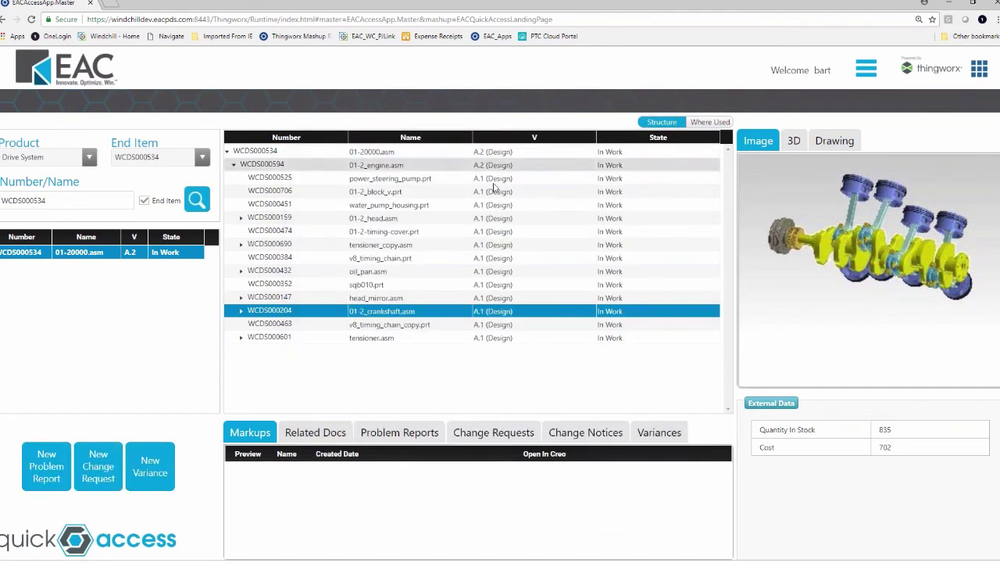
left_click(98, 470)
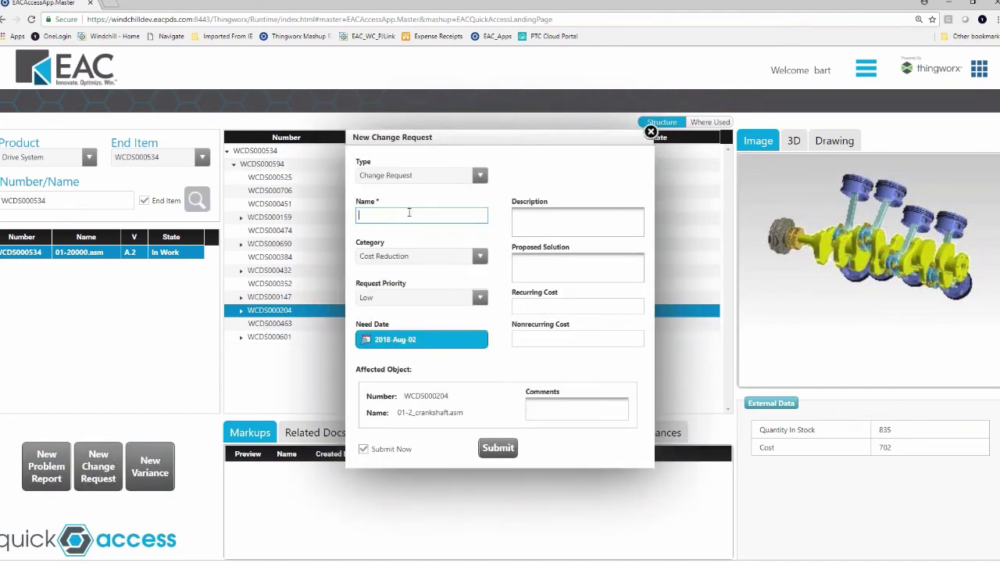
left_click(478, 257)
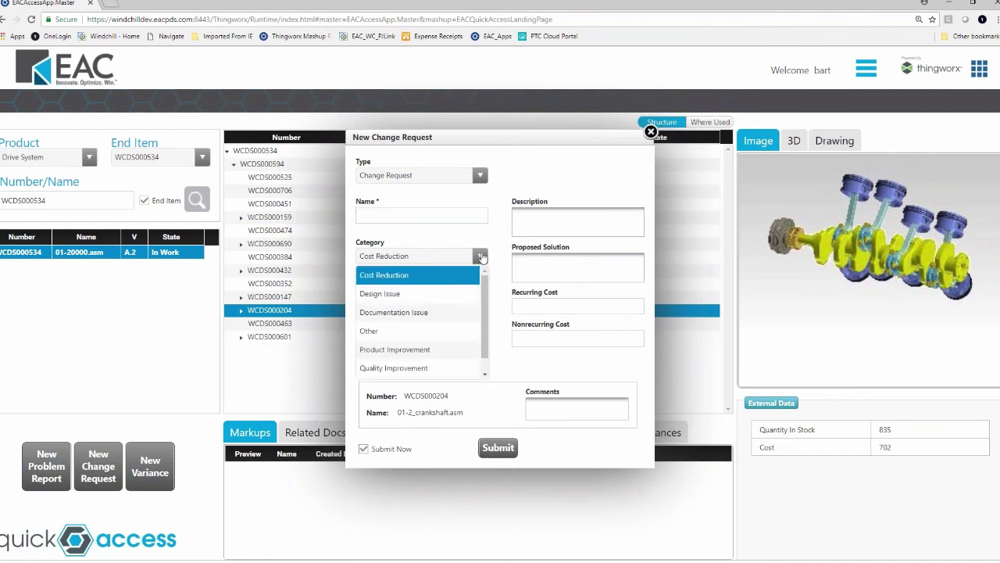
left_click(502, 270)
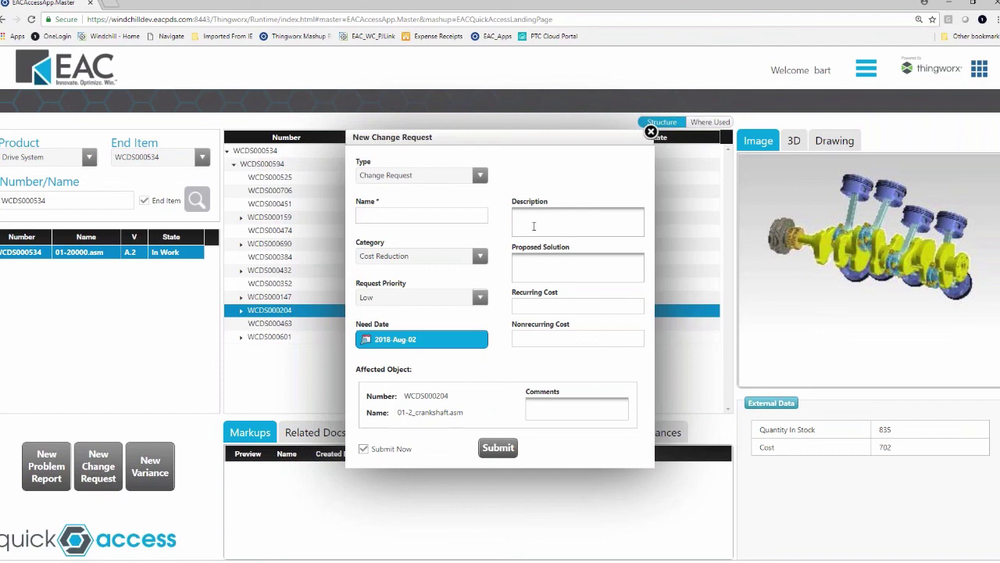
left_click(651, 133)
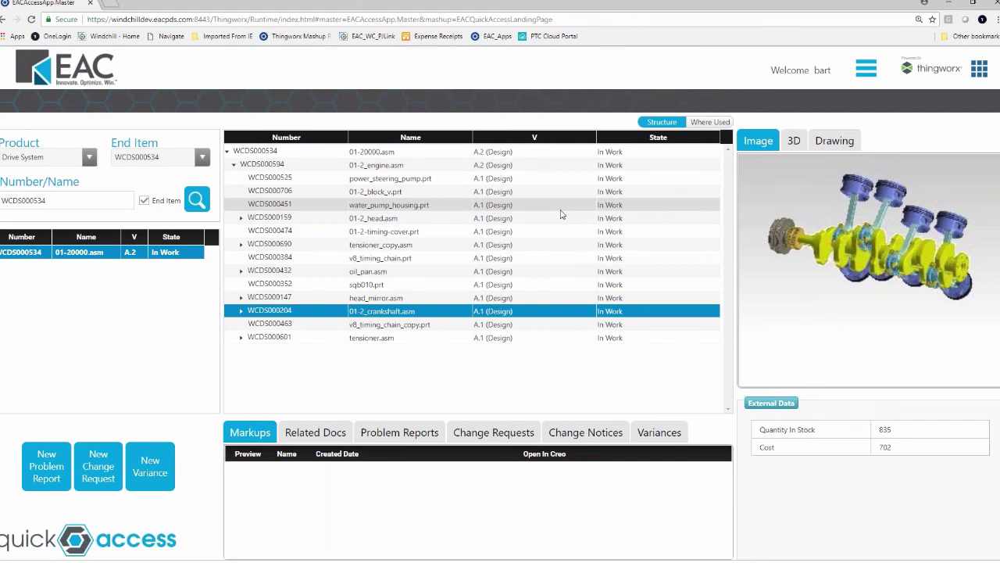
Minimize Chrome to bring the Movies & TV workflow video to the front
left_click(954, 6)
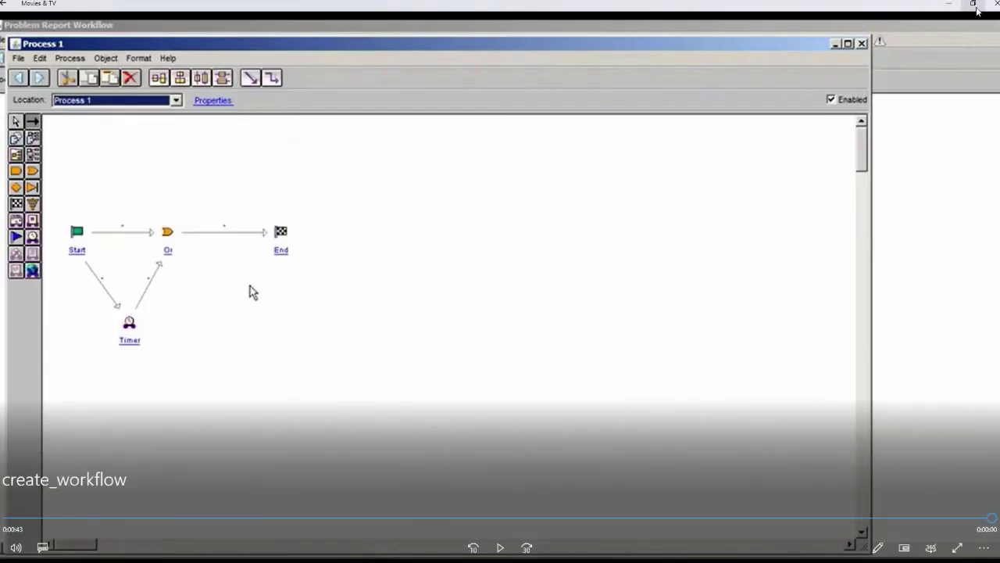